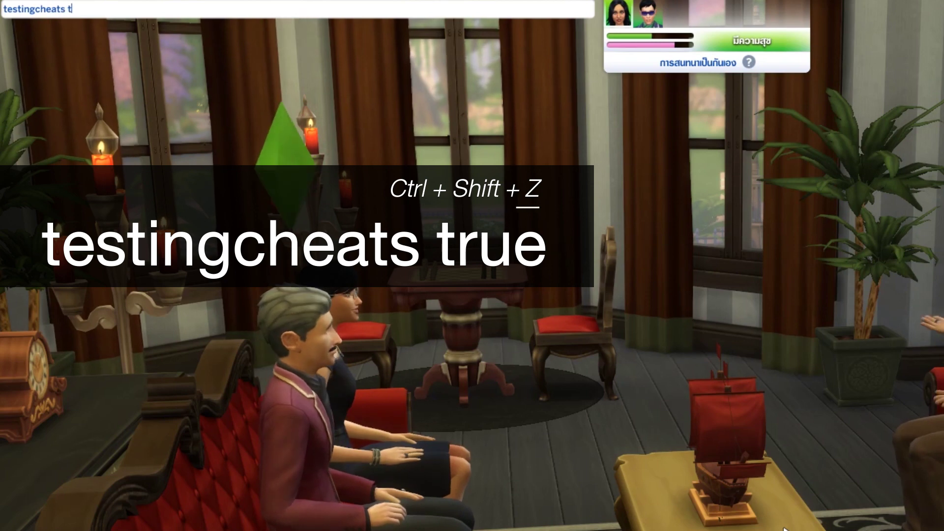
Step: Enable cheats with testingcheats true, run the cas.fulleditmode cheat, and close the cheat console
key(Return)
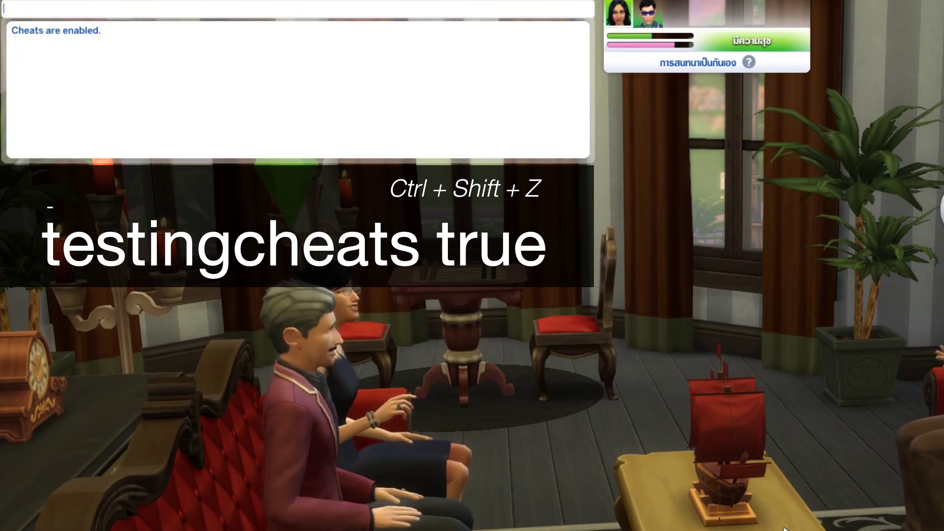
text(cas)
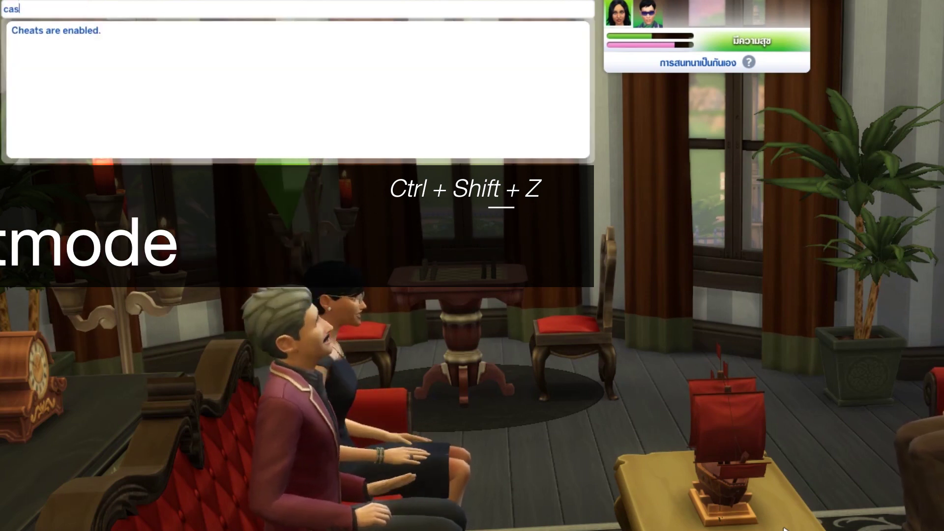
text(.fulled)
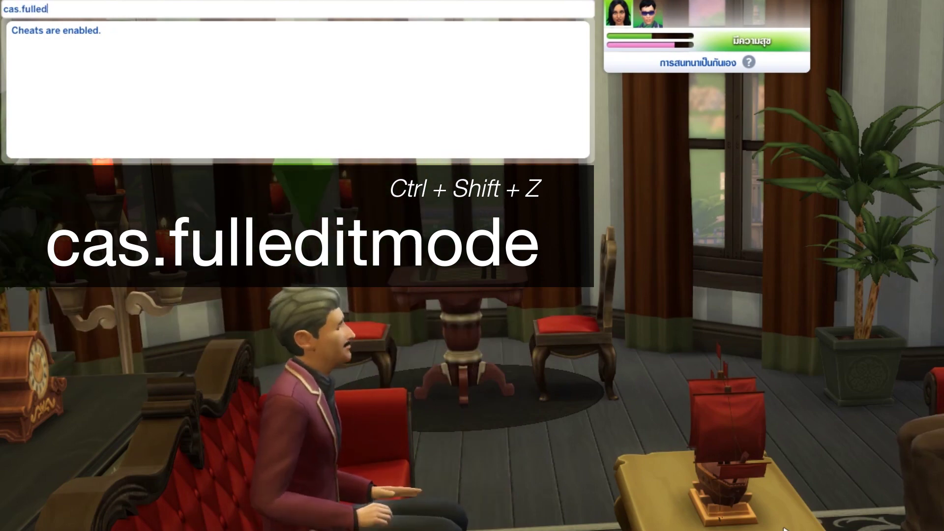
text(itmode)
key(Return)
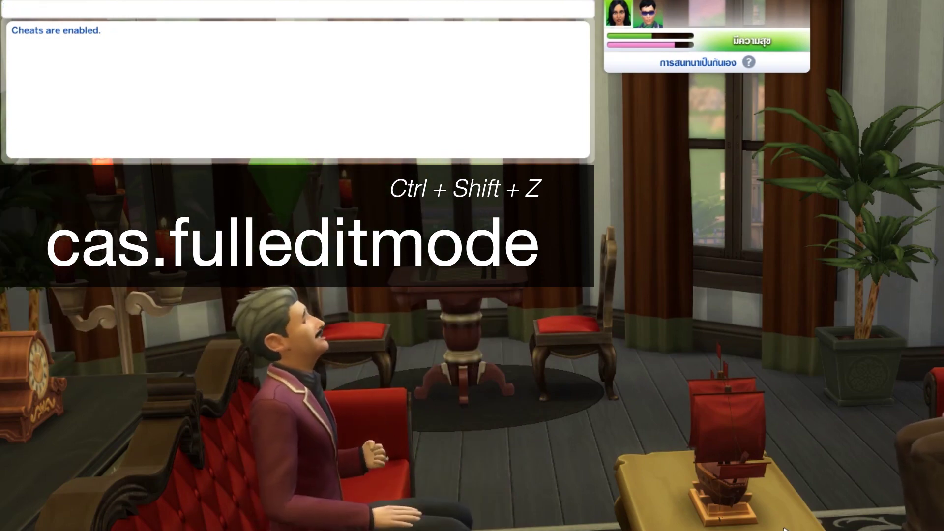
key(ctrl+shift+c)
Step: Open the long-haired Sim on the red sofa for full editing in Create a Sim (ปรับปรุงในตัวทดลองสร้างซิมส์)
key(d)
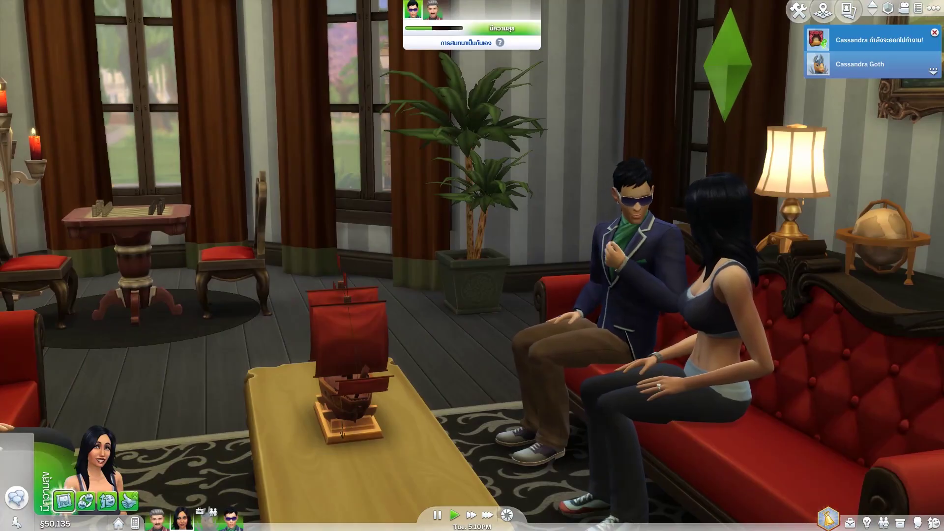
key(d)
shift+click(589, 326)
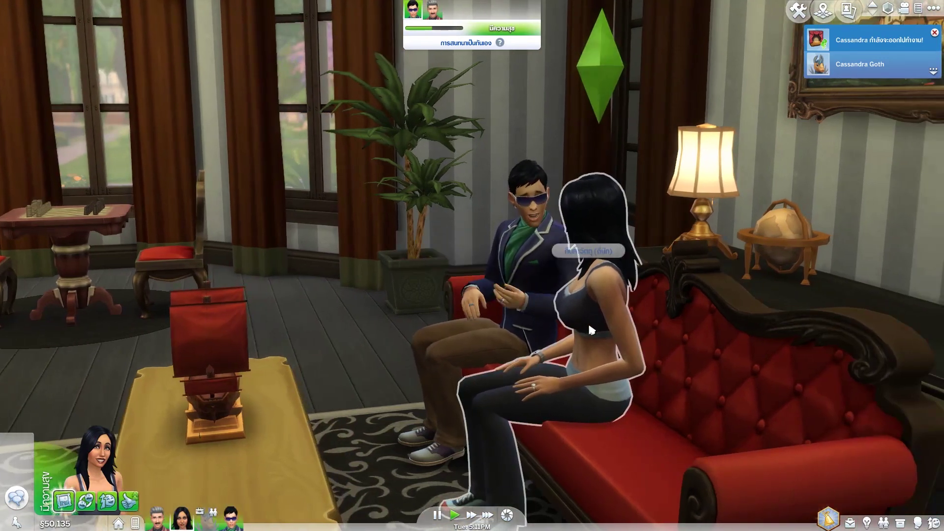
click(588, 323)
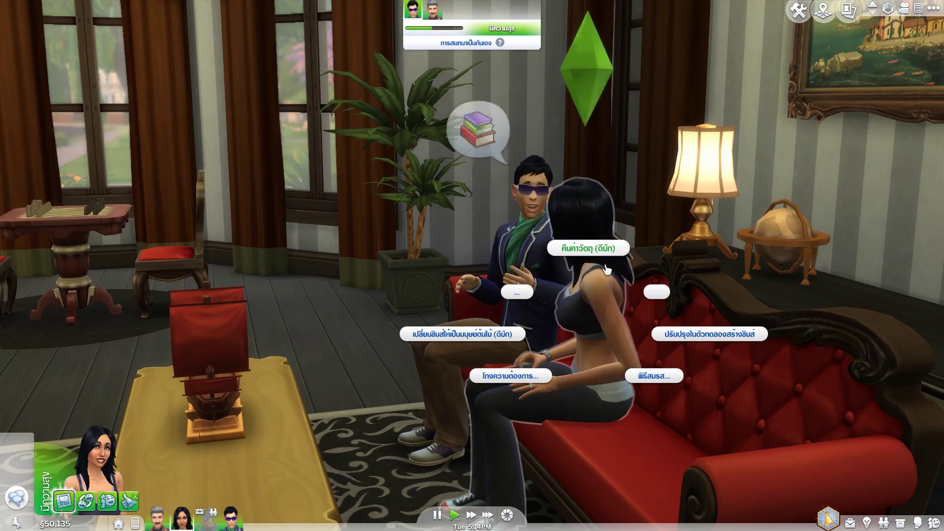
click(709, 334)
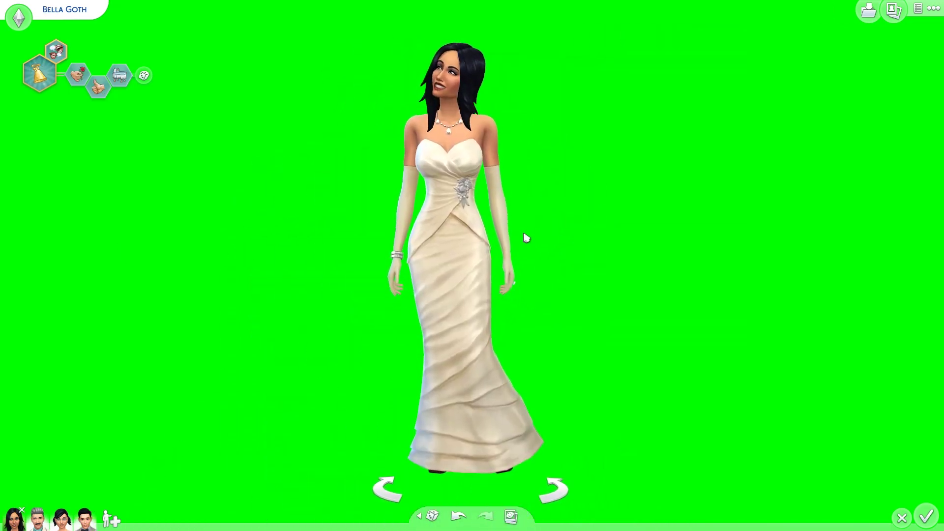
Step: Replace the Sim's third trait with the Jealous social trait (อิจฉาริษยา) and capture a screenshot of the pose
scroll(524, 234, up, 2)
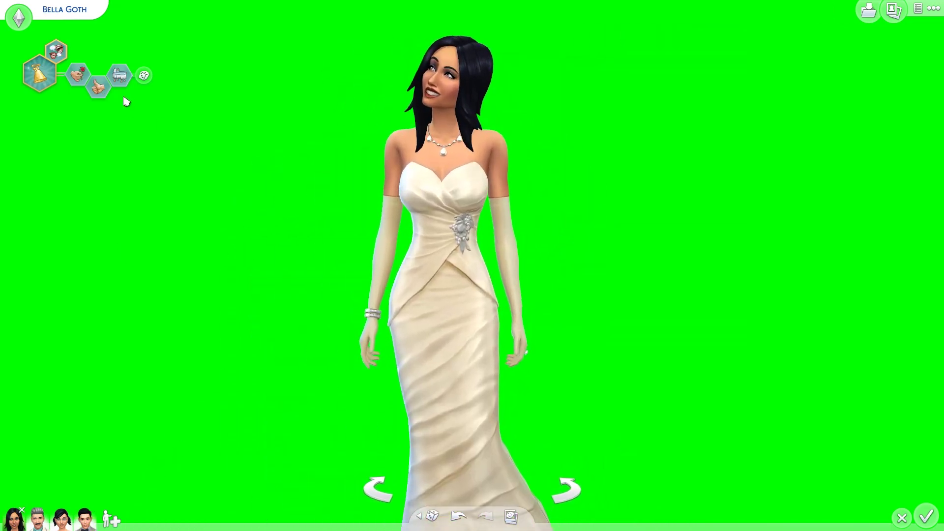
scroll(326, 204, up, 2)
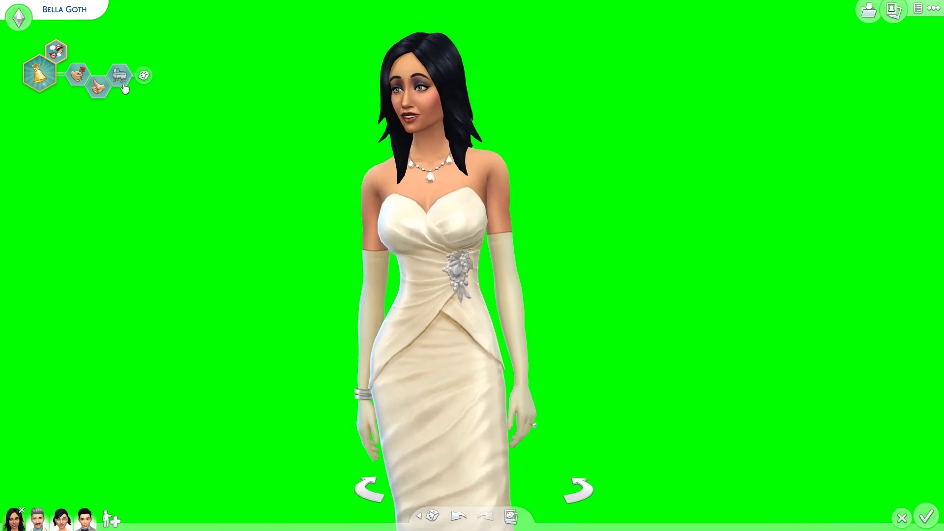
click(123, 85)
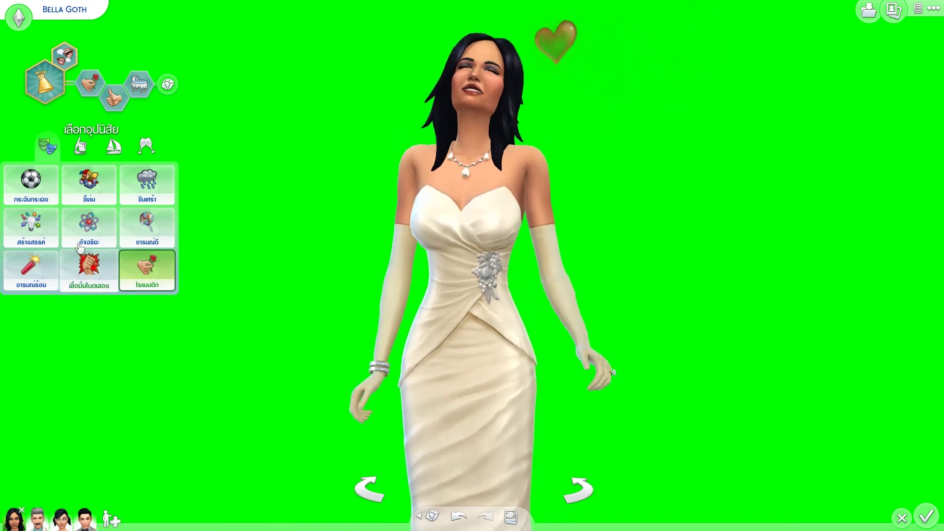
click(142, 150)
click(93, 273)
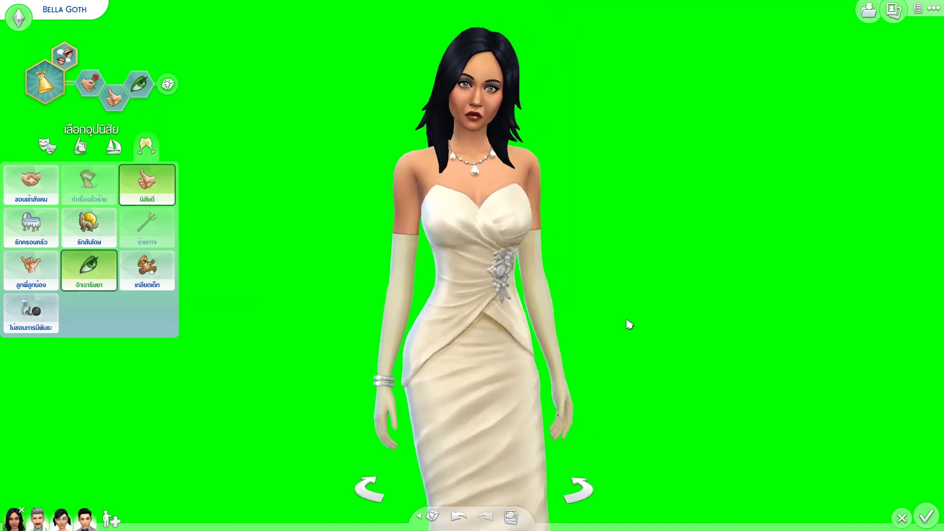
key(c)
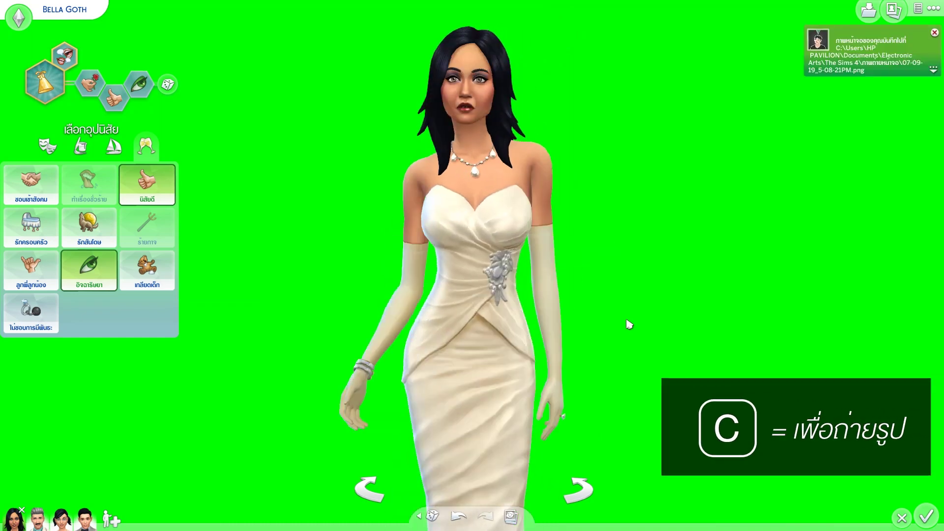
Step: Give the Sim the Active trait (กระฉับกระเฉง), try other traits for different poses, and capture another screenshot
click(89, 268)
click(89, 227)
click(42, 190)
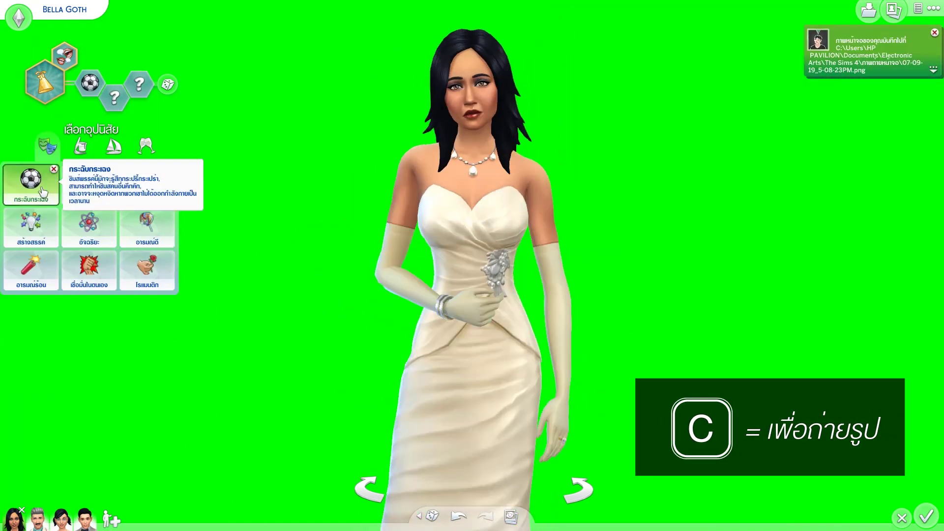
click(38, 261)
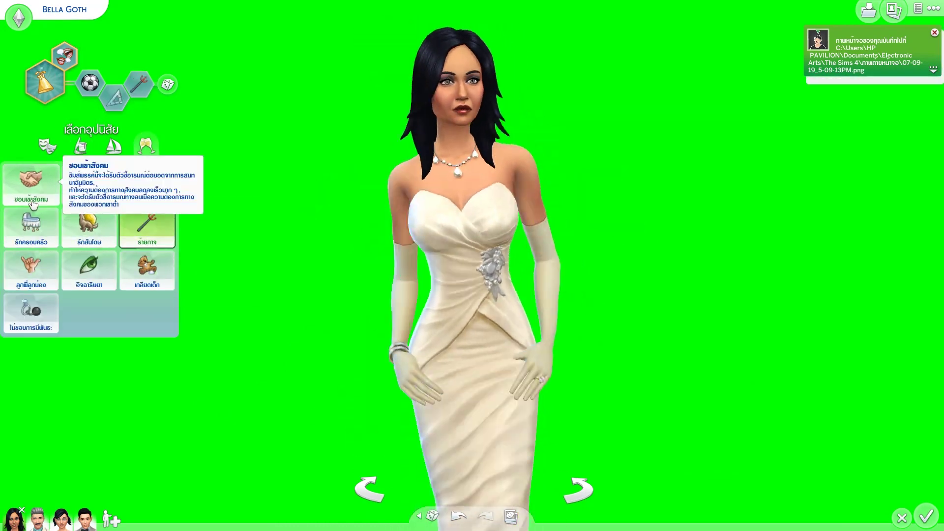
key(c)
click(89, 182)
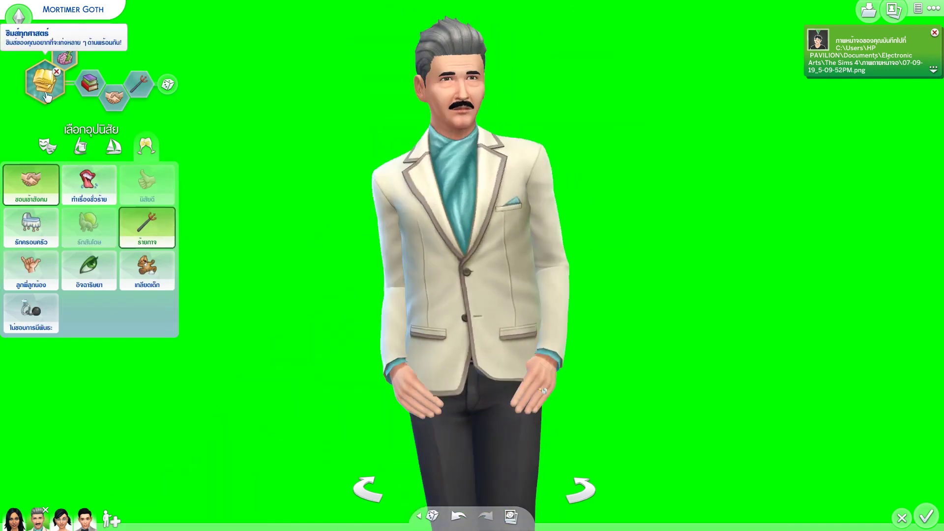
Step: Give the grey-haired male Sim the ลูกพี่ลูกน้อง trait and capture a screenshot of his pose
click(47, 271)
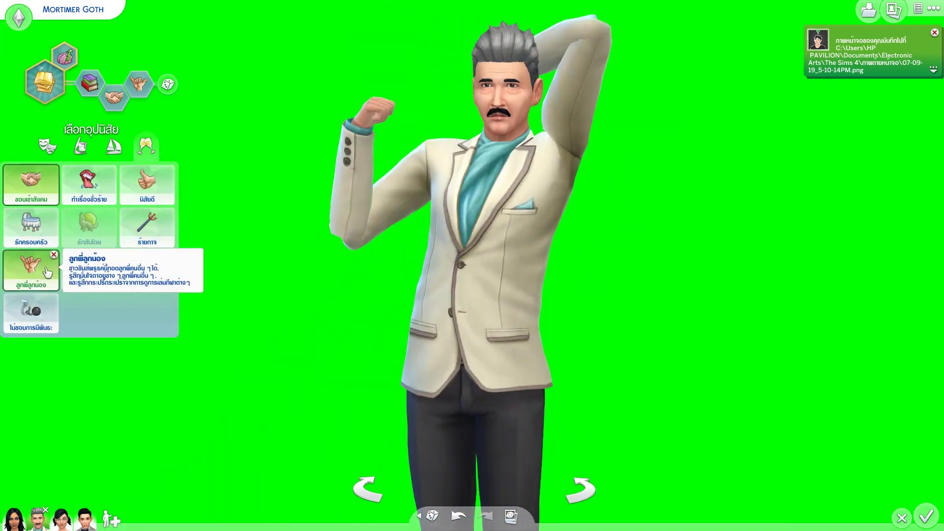
key(c)
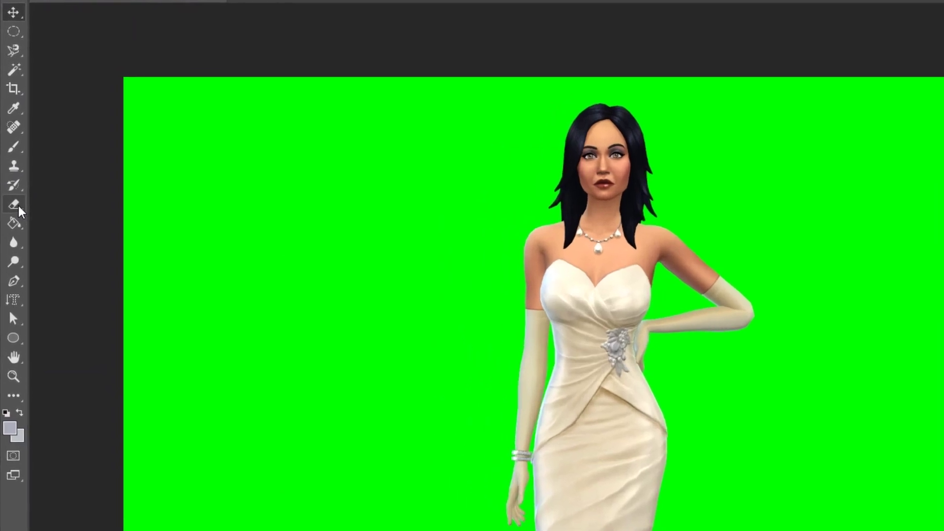
Step: Switch to Photoshop and set up the Background Eraser Tool with a 190 px brush and Discontiguous limits
click(19, 208)
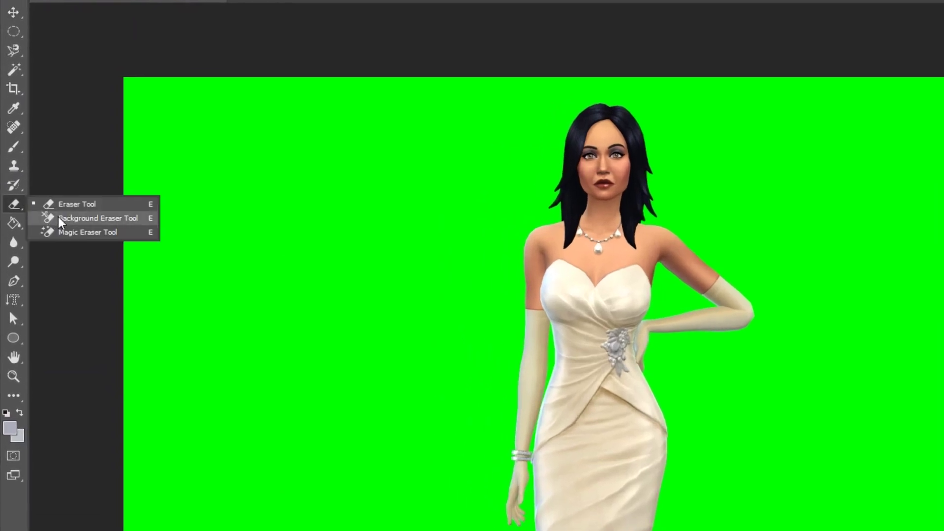
click(58, 222)
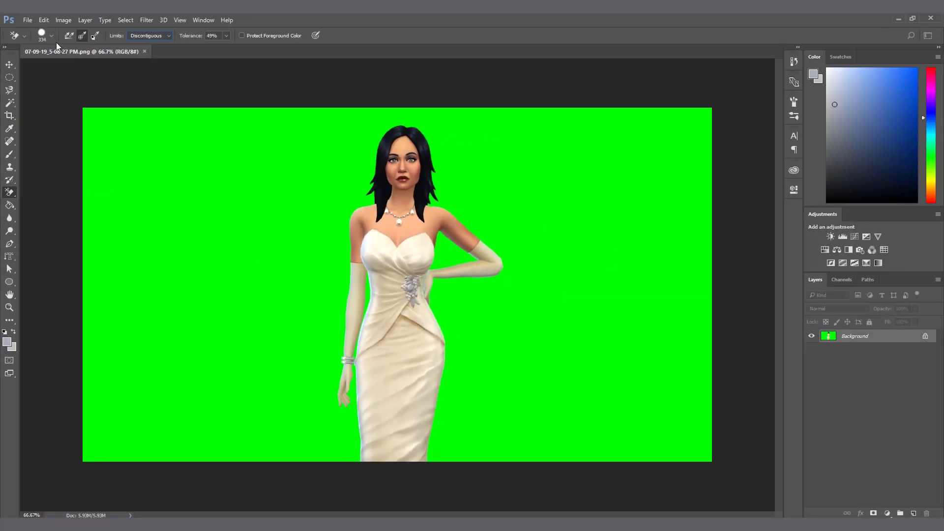
click(54, 40)
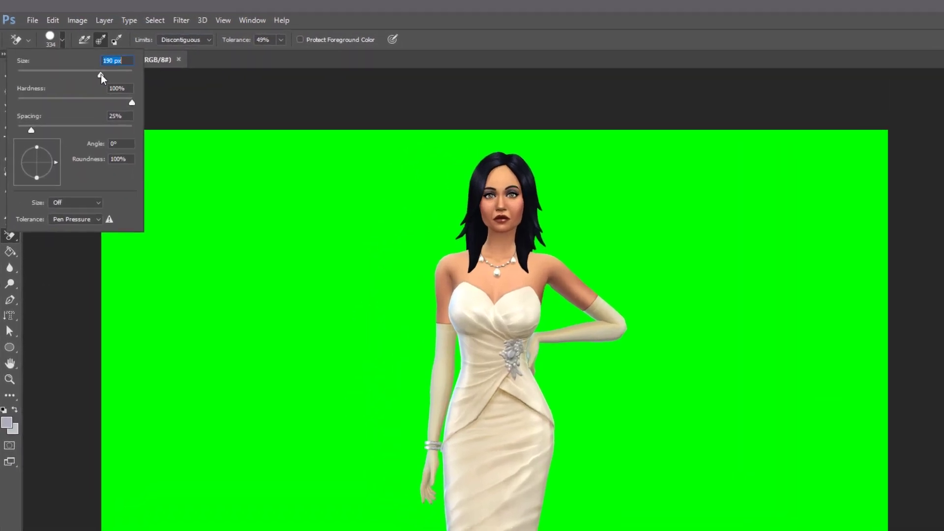
click(185, 98)
click(187, 50)
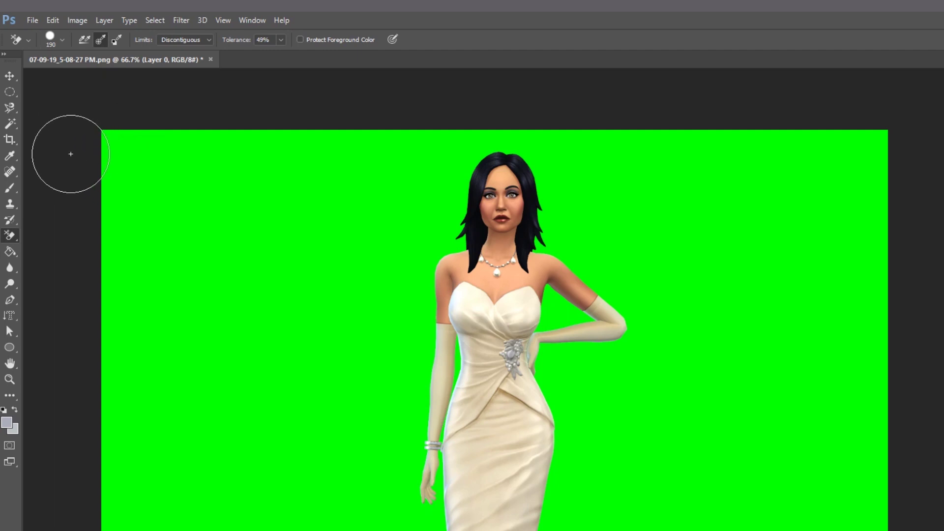
Step: Set the eraser tolerance to 51% and erase the green background around the Sim
drag(283, 53, 284, 54)
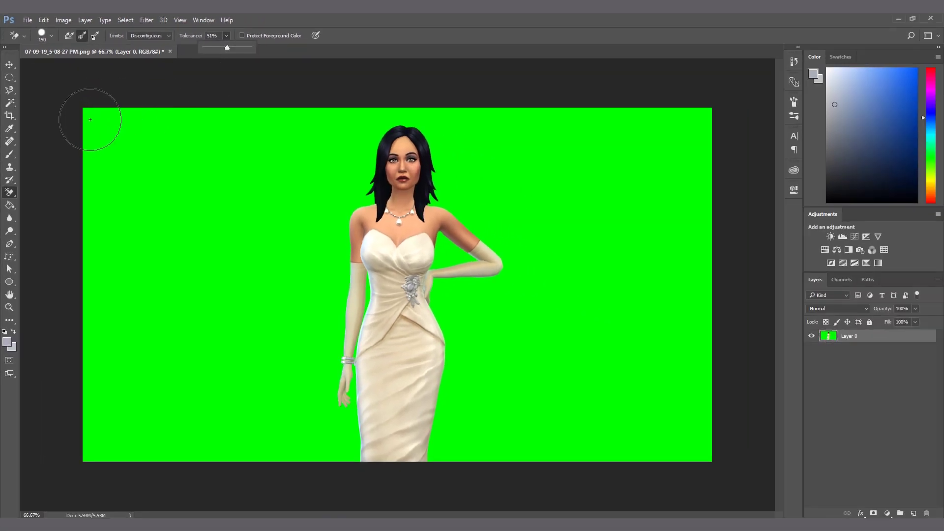
mouse_move(90, 119)
mouse_down()
mouse_move(23, 223)
mouse_move(72, 232)
mouse_move(64, 248)
mouse_move(69, 473)
mouse_move(295, 227)
mouse_move(326, 482)
mouse_move(495, 184)
mouse_move(534, 474)
mouse_move(701, 191)
mouse_up()
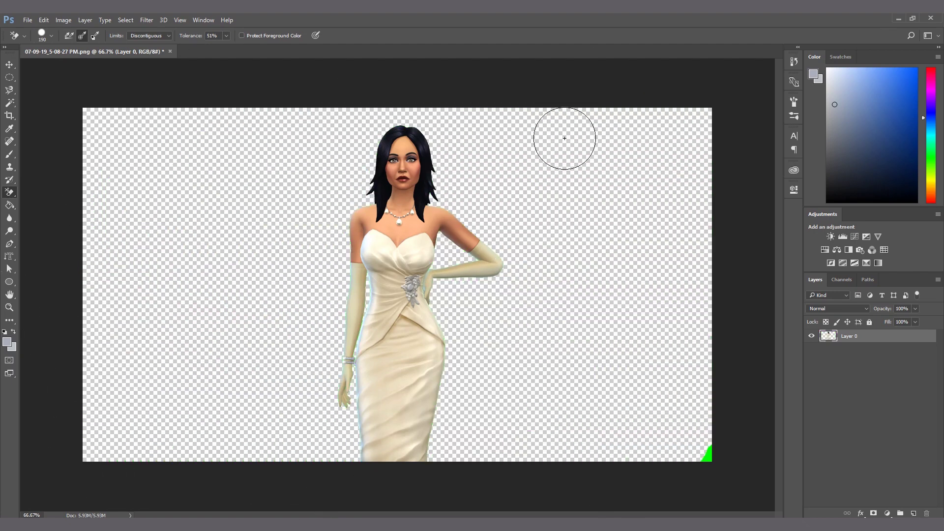
Step: Set the Brush tool to Color mode and paint over the shoulder's green fringe with a sampled skin tone
scroll(397, 159, up, 8)
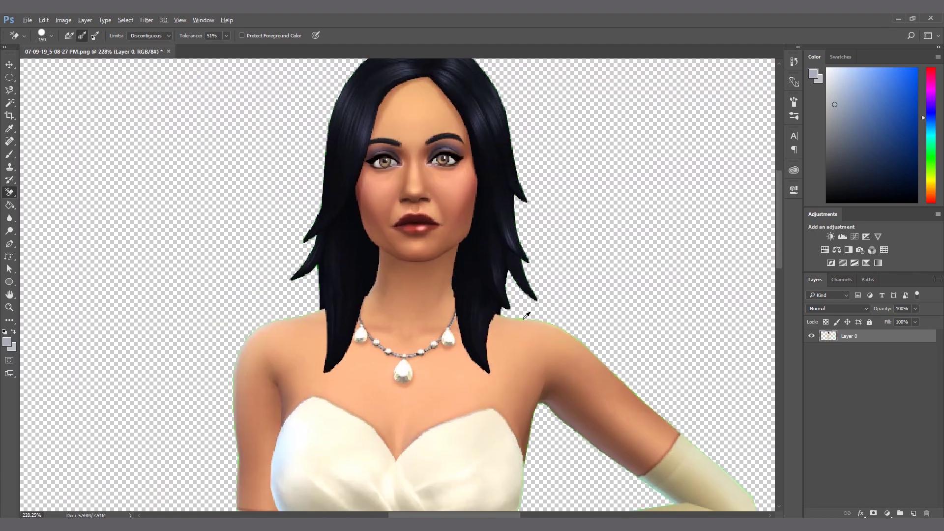
click(12, 158)
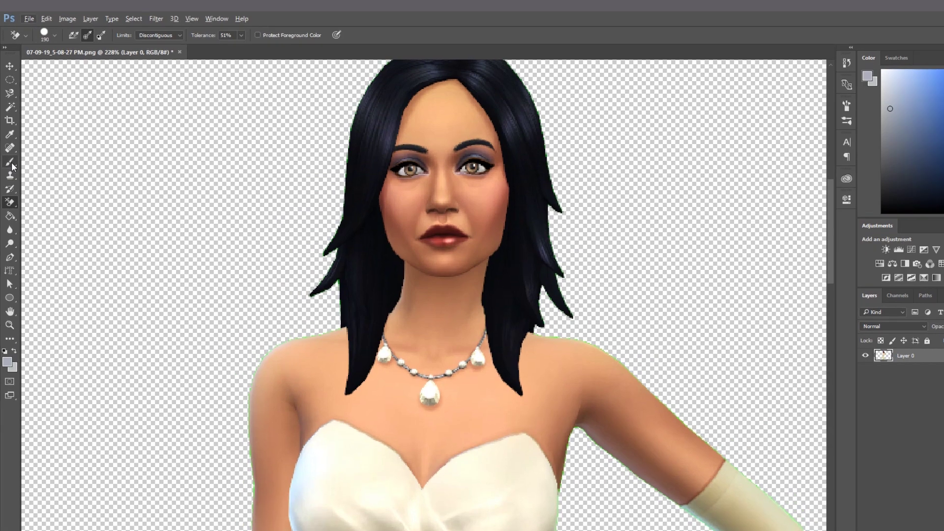
click(169, 33)
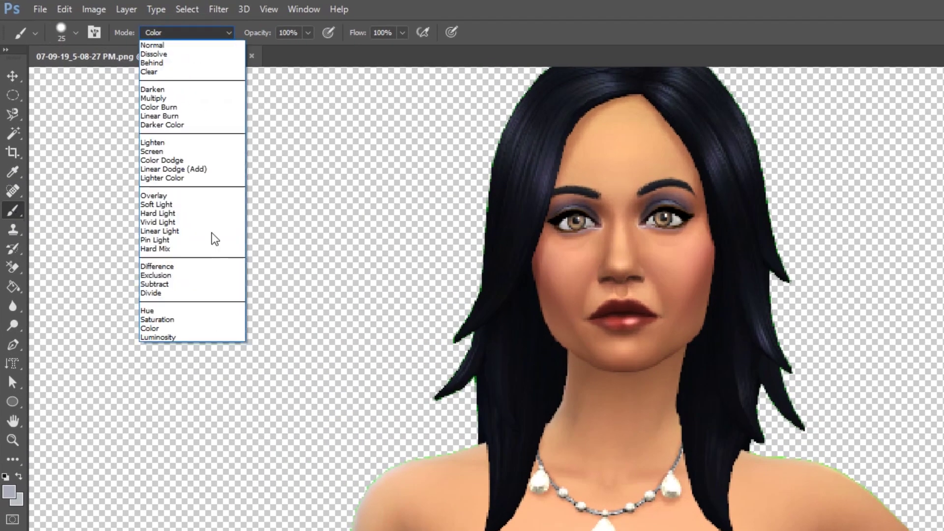
click(159, 328)
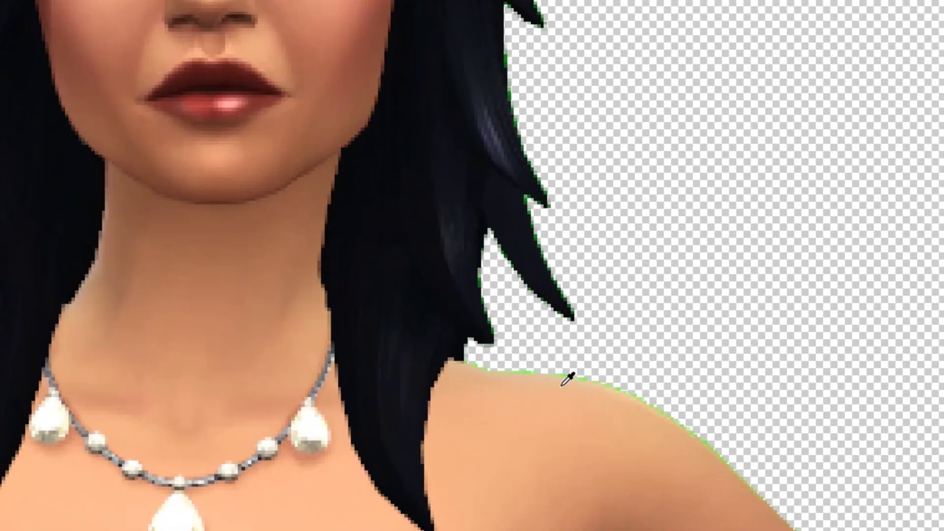
key(alt)
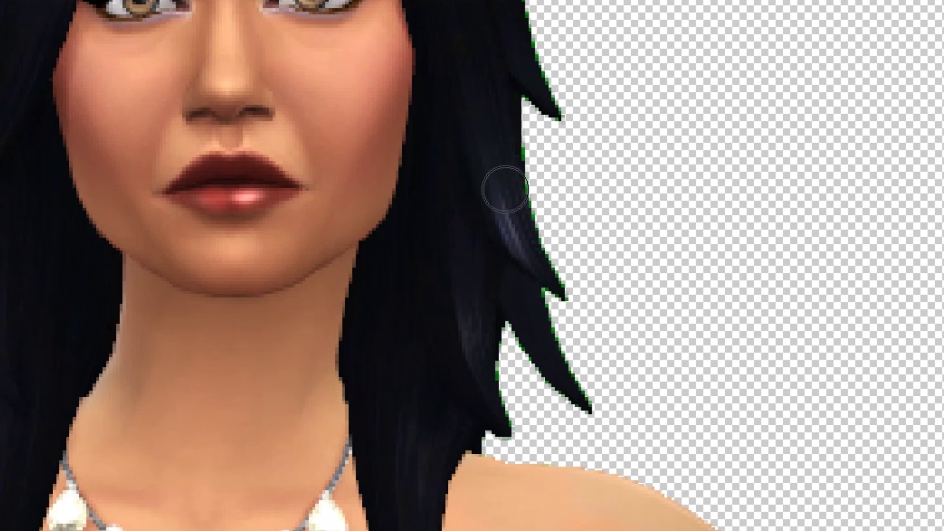
Step: Sample the dark hair colour and paint over the green fringe along the hair's outer edges
click(505, 188)
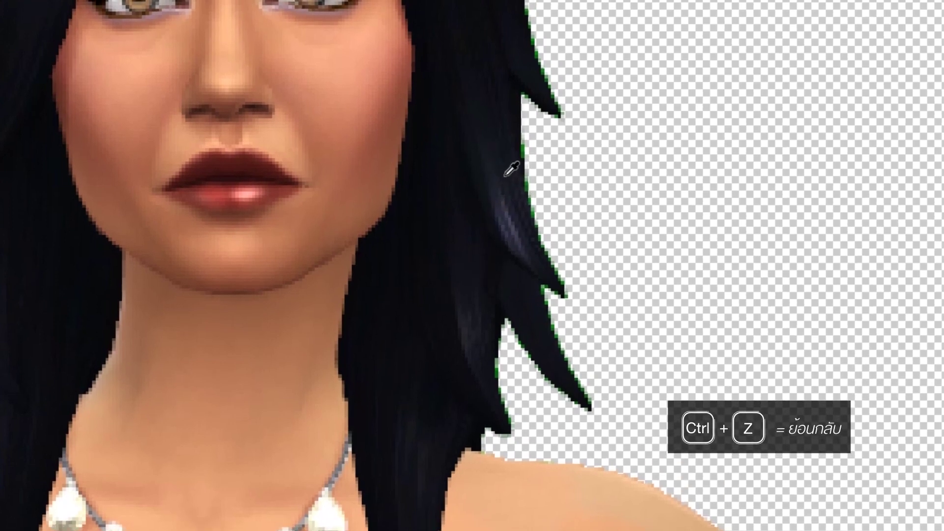
alt+click(509, 176)
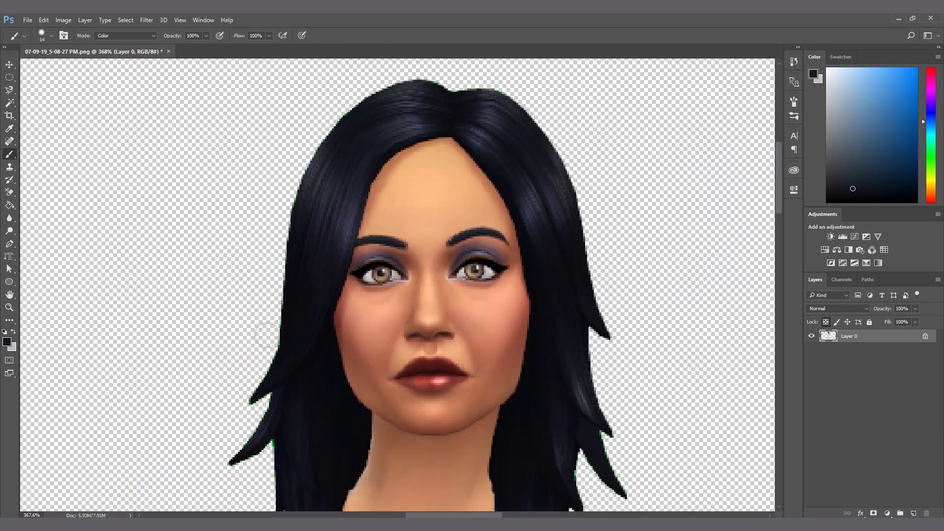
scroll(285, 300, down, 5)
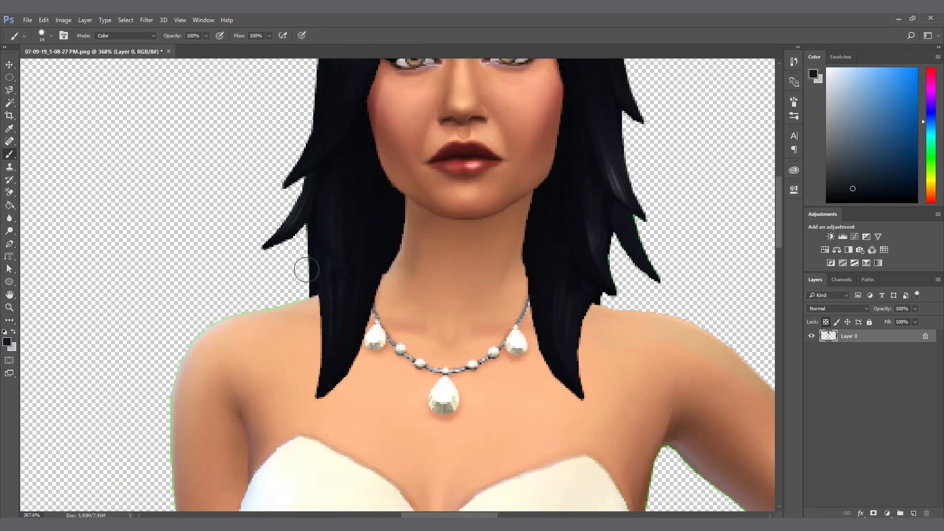
Step: Recolour the green fringe on the lower hair and the straight arm's bare skin with colours sampled from each
alt+click(342, 236)
scroll(203, 232, down, 2)
alt+click(244, 265)
scroll(293, 275, down, 5)
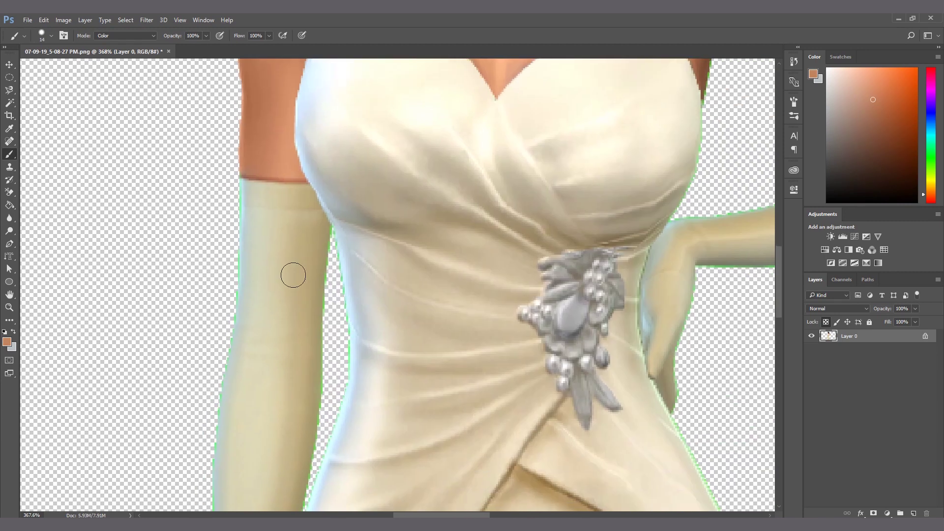
Step: Recolour the green fringe along the straight arm's glove with cream tones sampled from the glove
alt+click(283, 272)
drag(253, 268, 324, 238)
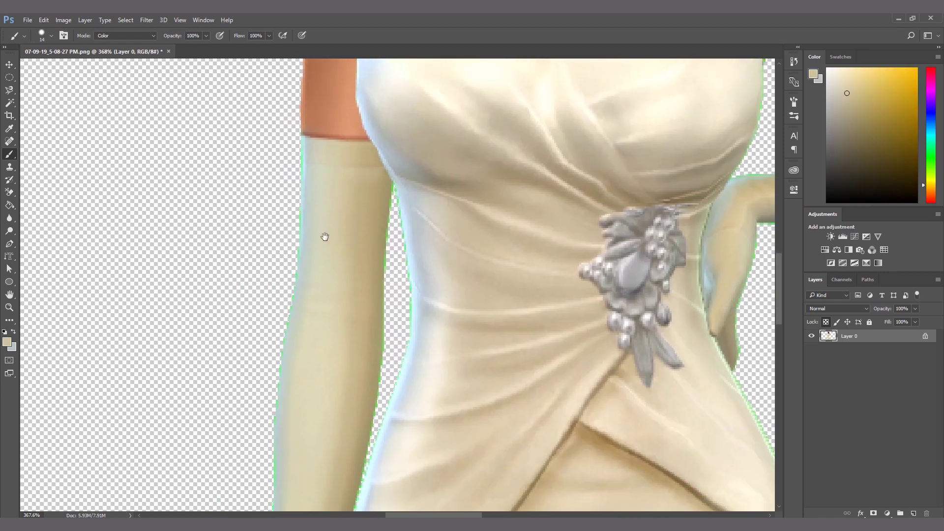
alt+click(325, 192)
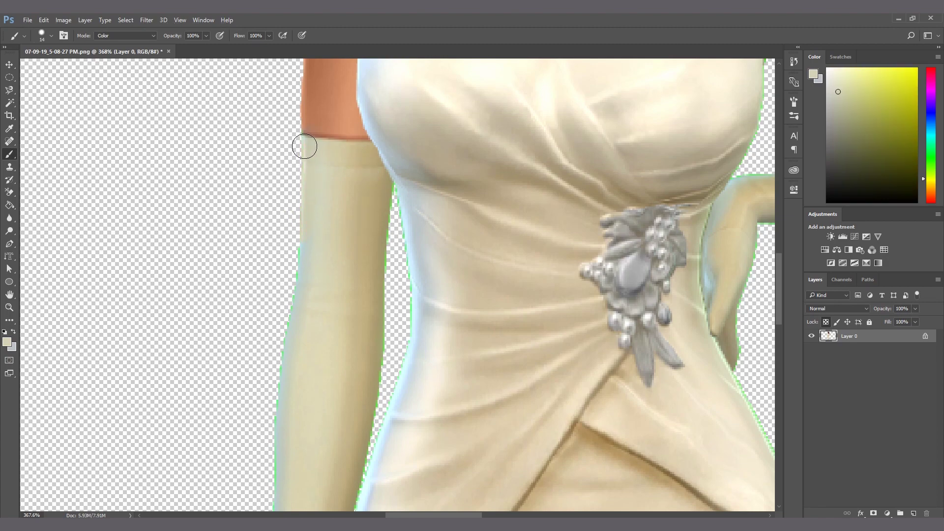
alt+click(355, 228)
scroll(312, 307, down, 5)
scroll(358, 290, down, 3)
alt+click(382, 264)
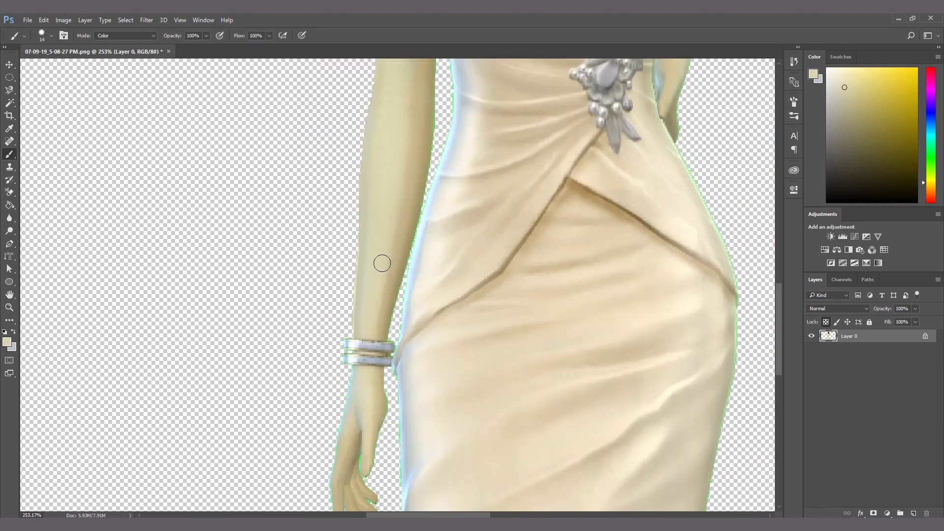
Step: Reduce the brush to 10 px and recolour the bodice edge beside the straight arm with a sampled dress colour
scroll(388, 334, up, 6)
alt+click(394, 405)
key([)
mouse_move(494, 109)
mouse_down()
mouse_move(468, 262)
mouse_move(445, 320)
mouse_up()
scroll(491, 275, down, 3)
alt+click(491, 275)
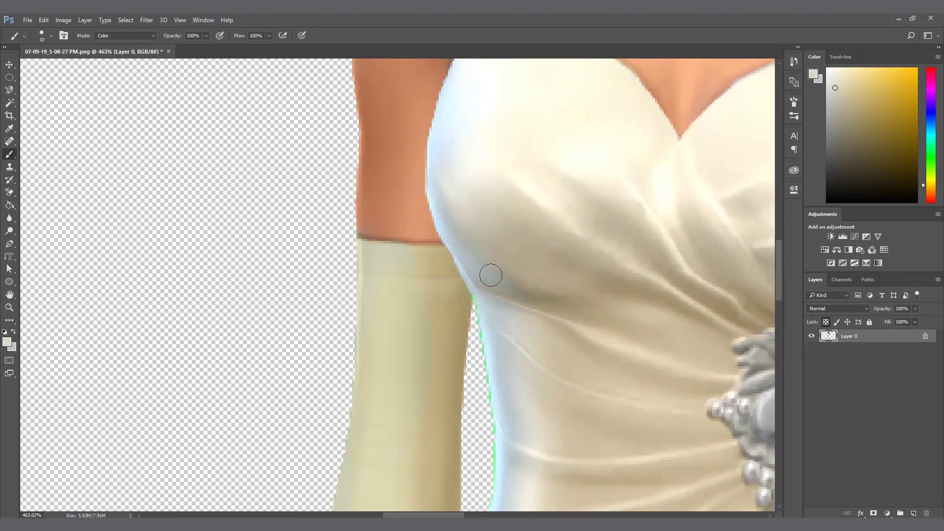
scroll(436, 173, up, 1)
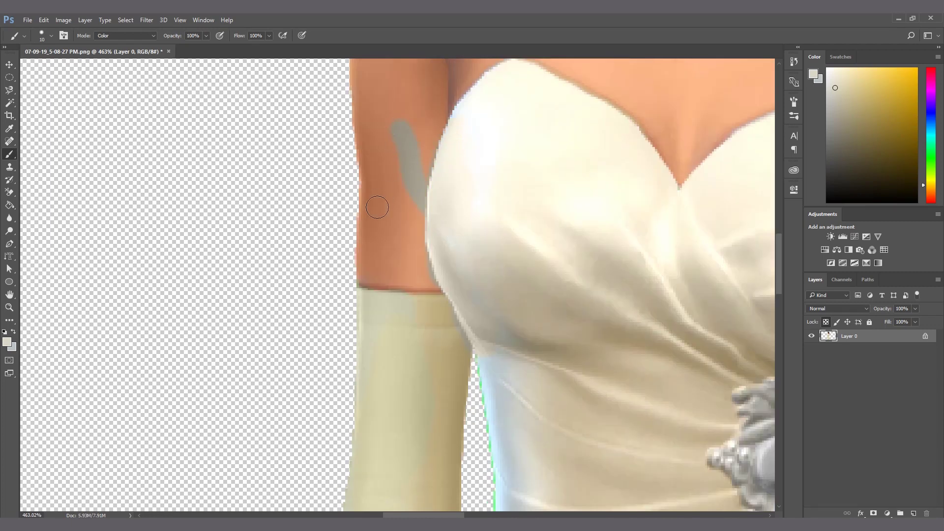
Step: Paint over the stray grey stroke on the upper arm with sampled skin tone and touch up the glove cuff with sampled tan
drag(380, 224, 411, 258)
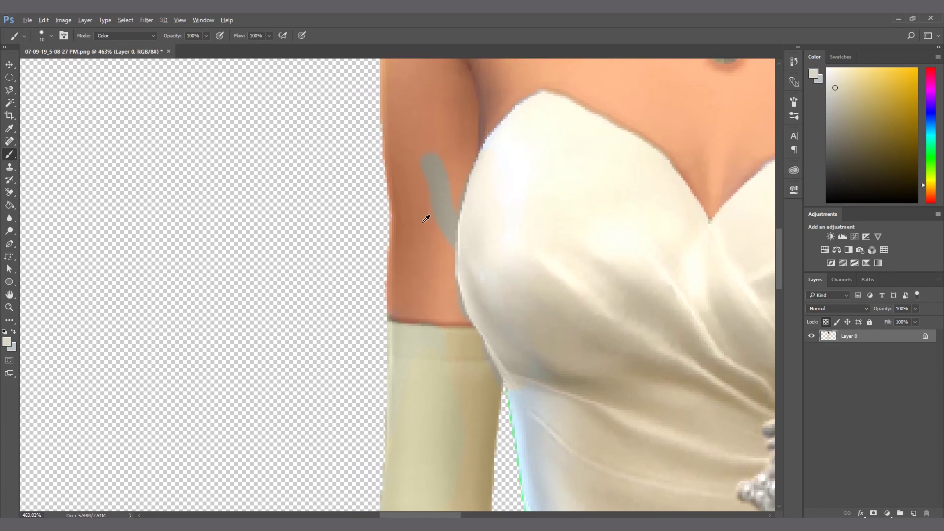
alt+click(426, 220)
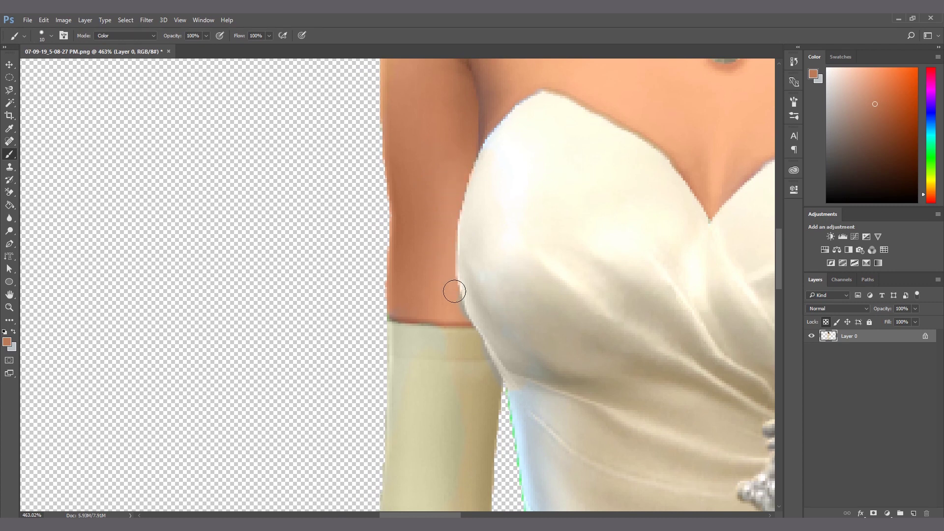
scroll(470, 338, down, 2)
alt+click(370, 213)
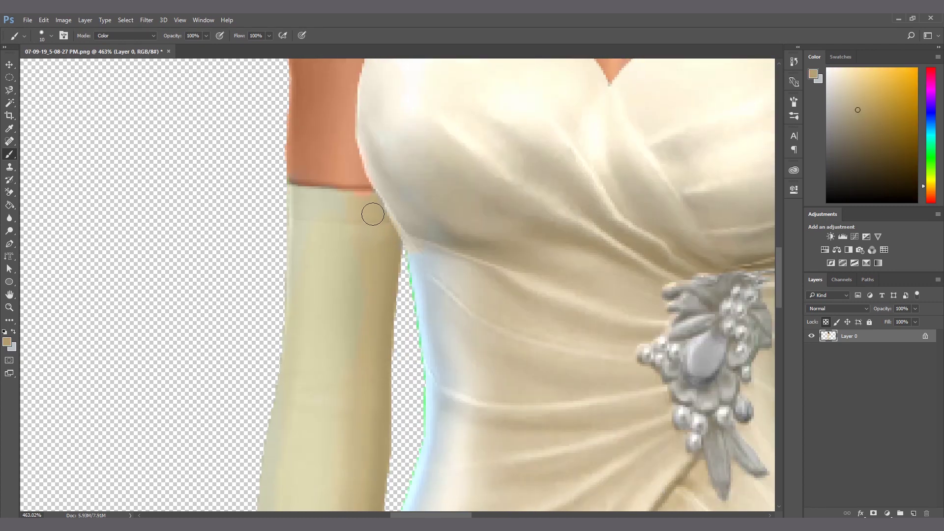
scroll(435, 240, down, 2)
Step: Set the brush size to 23 px and recolour the dress's waist and hip edge beside the straight arm with sampled fabric colour
scroll(467, 313, up, 3)
click(51, 36)
drag(59, 67, 62, 68)
mouse_move(455, 266)
mouse_down()
mouse_move(439, 363)
mouse_move(439, 205)
mouse_up()
mouse_move(433, 222)
mouse_down()
mouse_move(398, 440)
mouse_move(403, 204)
mouse_up()
alt+click(433, 236)
drag(444, 298, 417, 146)
drag(401, 172, 419, 359)
Step: Recolour the green fringe along the skirt's opposite edge with beige sampled from the fabric
scroll(590, 344, up, 2)
alt+click(536, 374)
drag(578, 305, 567, 399)
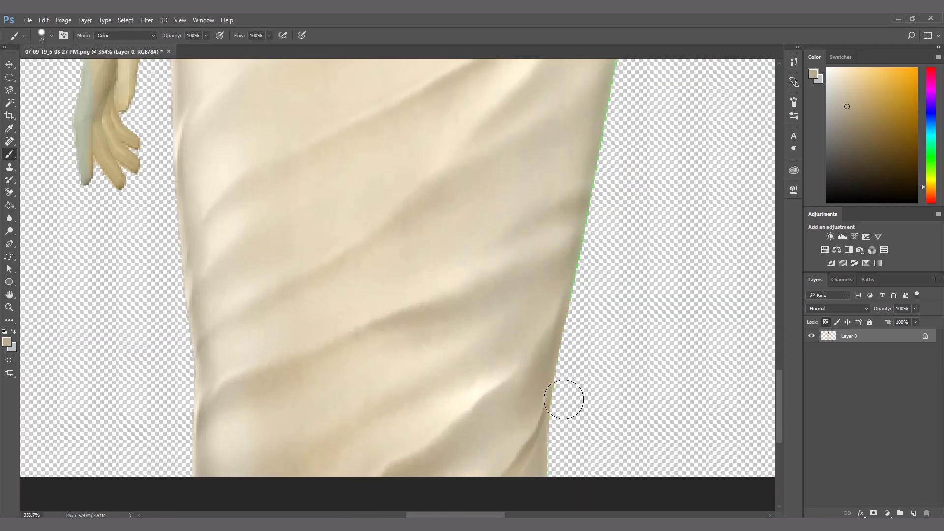
drag(620, 187, 529, 396)
alt+click(529, 180)
Step: Paint over the green fringe along the bent arm's glove with the sampled beige
drag(573, 175, 654, 492)
drag(556, 259, 451, 336)
mouse_move(450, 335)
mouse_down()
mouse_move(491, 232)
mouse_move(419, 316)
mouse_up()
mouse_move(418, 316)
mouse_down()
mouse_move(588, 336)
mouse_move(488, 341)
mouse_move(501, 316)
mouse_move(611, 297)
mouse_move(643, 280)
mouse_move(648, 257)
mouse_up()
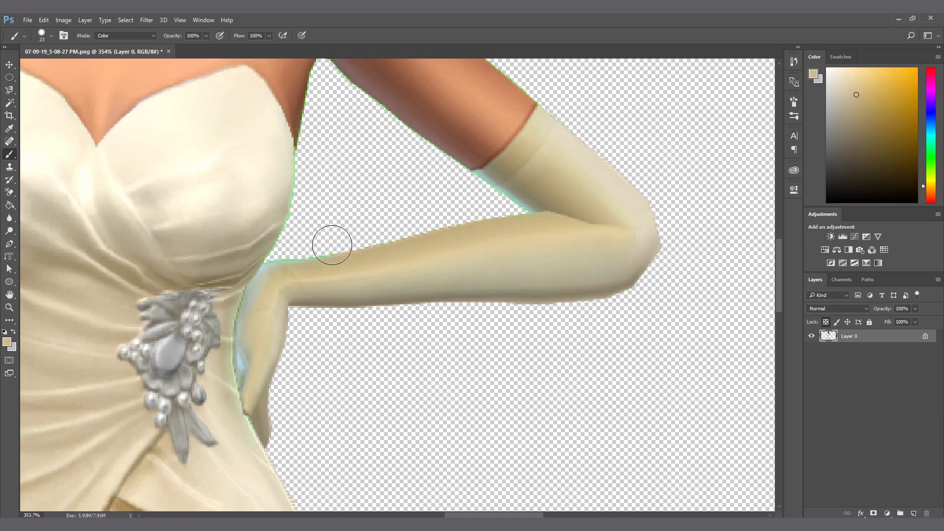
Step: Recolour the bust edge and the gloved hand on the hip with cream tones sampled from each
alt+click(257, 168)
drag(287, 192, 346, 218)
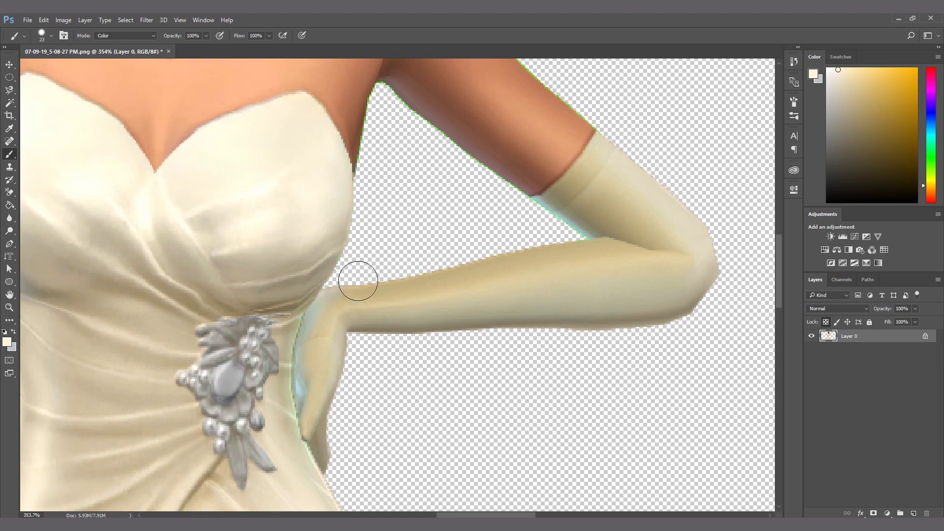
drag(358, 281, 415, 247)
alt+click(395, 251)
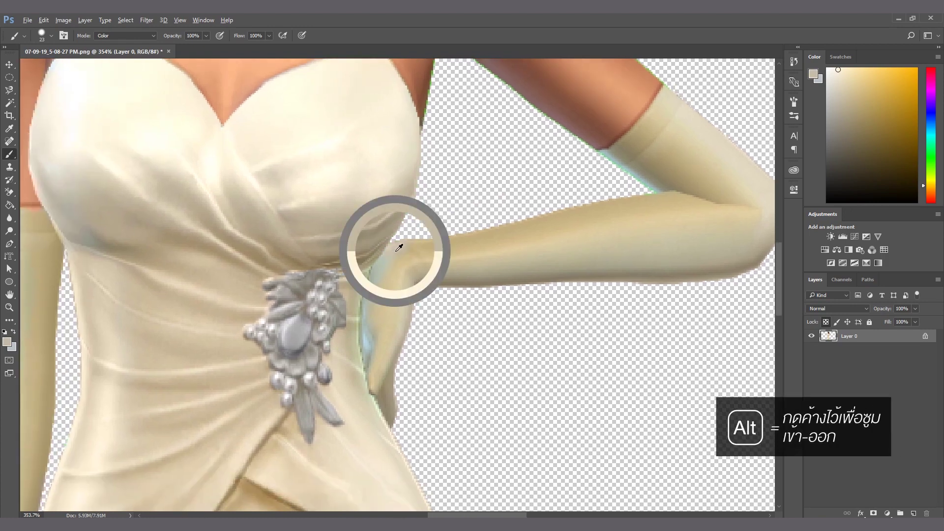
Step: Export the finished woman's cut-out with Save for Web as a PNG-24 with transparency
scroll(465, 249, down, 4)
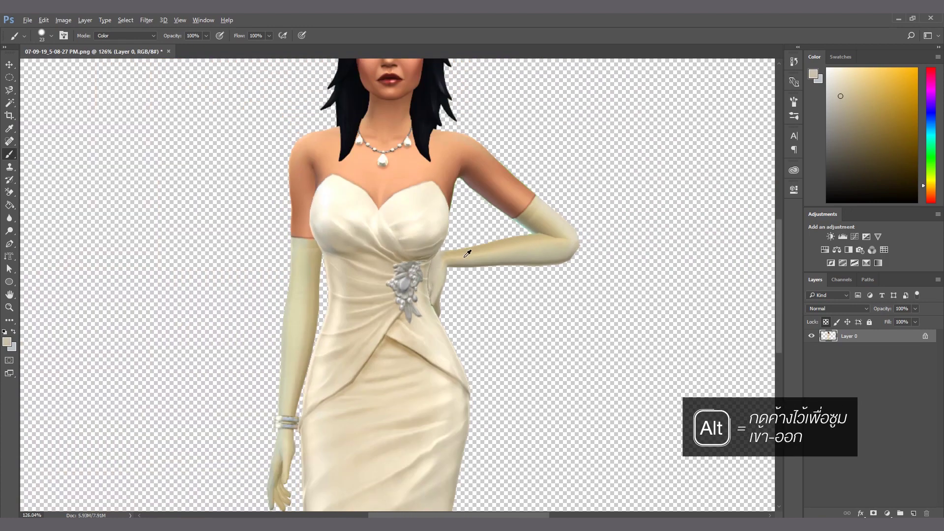
scroll(503, 224, up, 1)
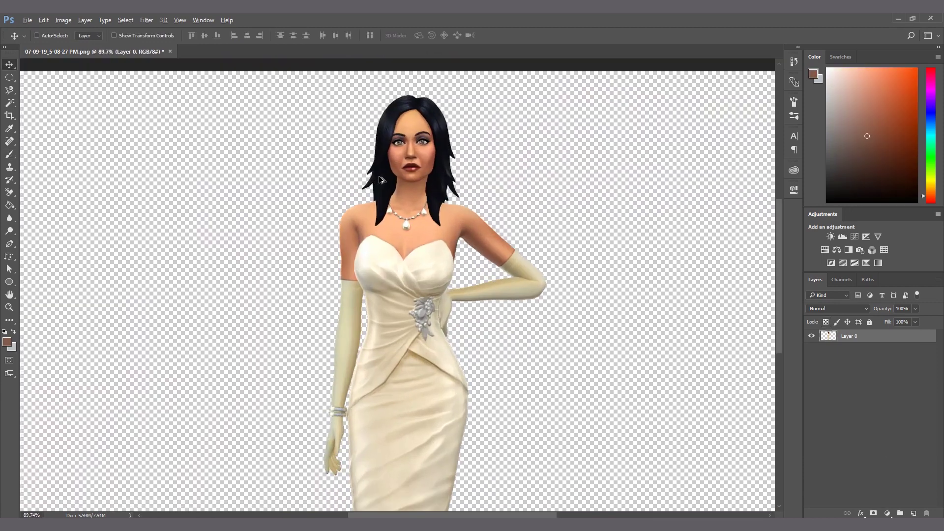
scroll(528, 197, up, 2)
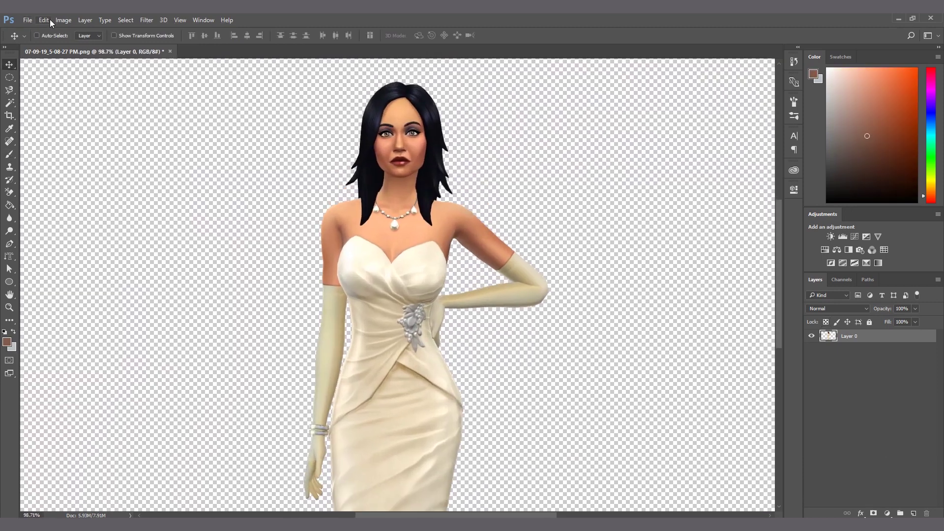
click(28, 20)
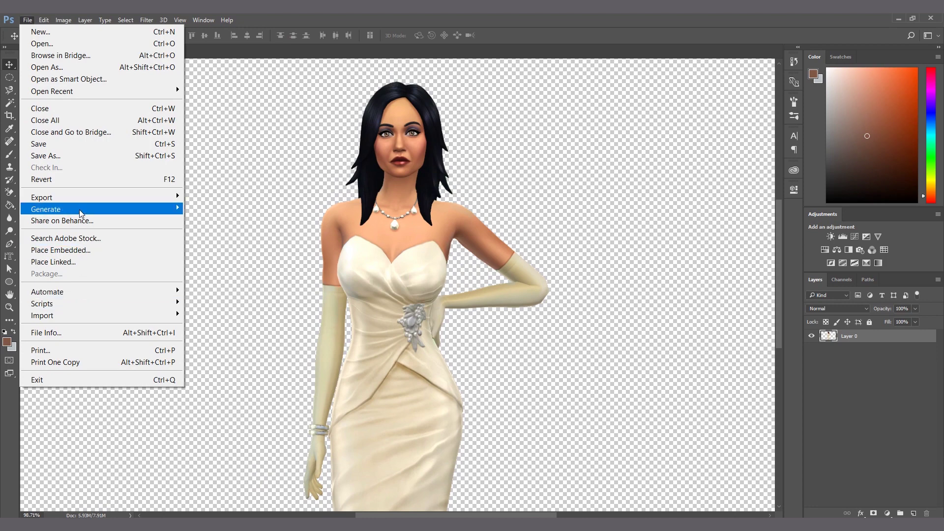
mouse_move(79, 197)
click(211, 246)
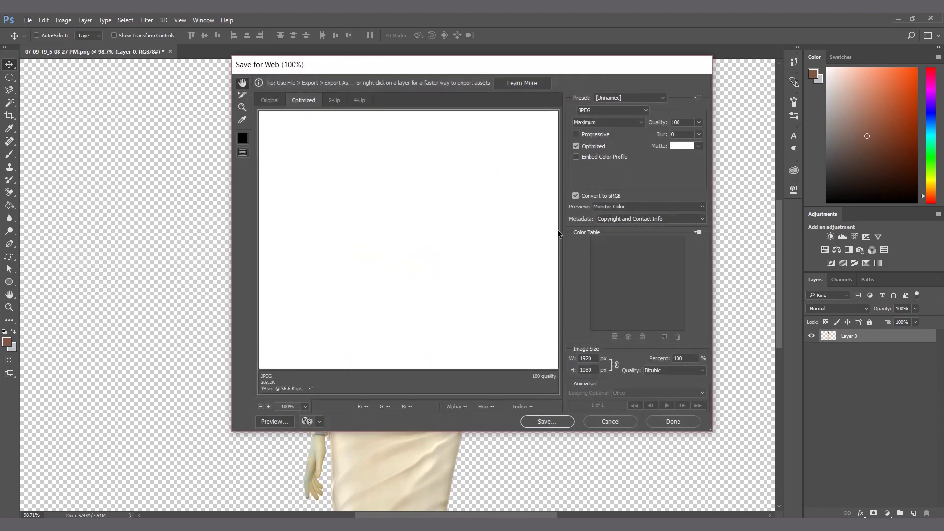
click(619, 111)
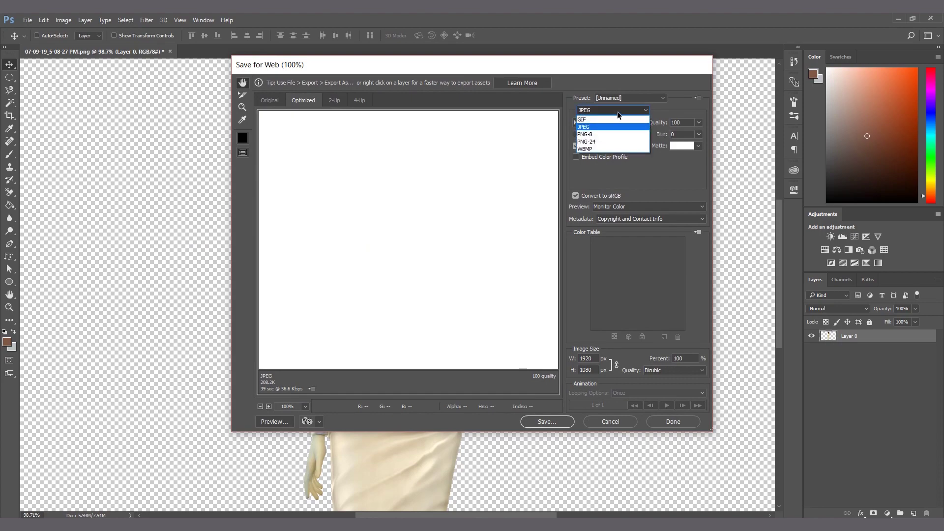
click(596, 141)
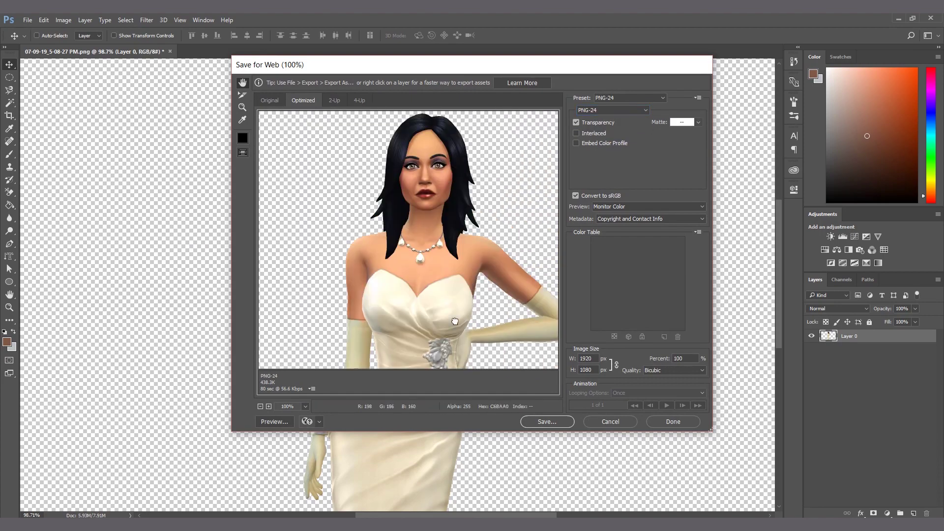
click(543, 421)
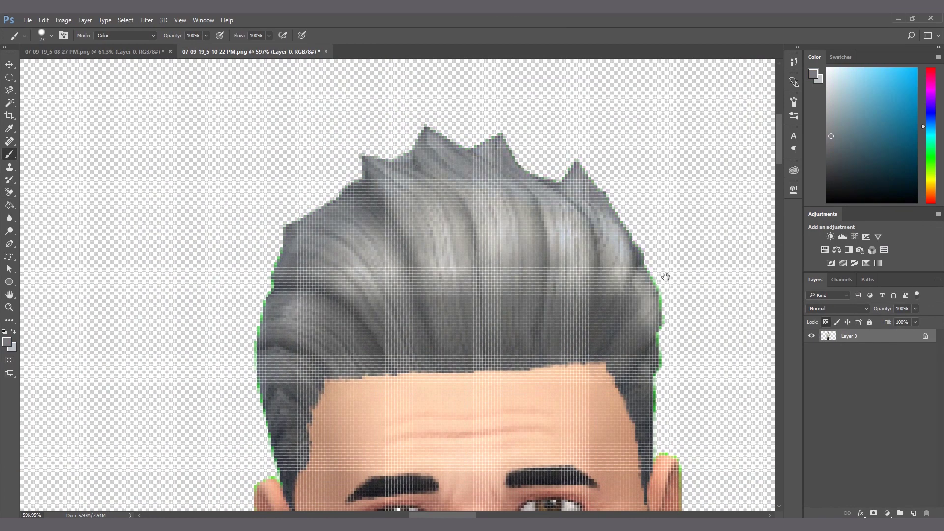
Step: Recolour the green fringe on the grey-haired Sim's head and cream jacket with colours sampled from each area
drag(666, 277, 666, 73)
alt+click(386, 287)
alt+click(272, 110)
alt+click(335, 260)
alt+click(432, 249)
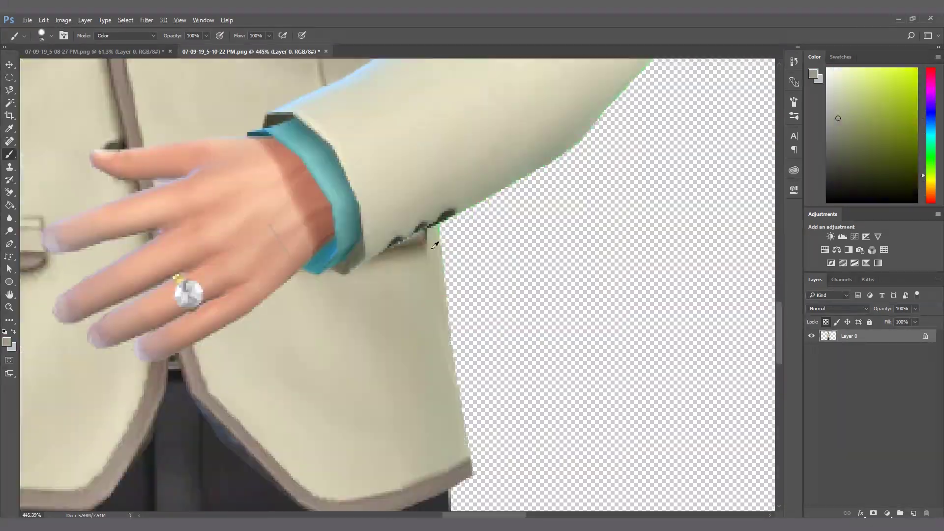
Step: Recolour the purplish finger edges with sampled skin tones and heal the thin line on the hand with the Spot Healing Brush
scroll(435, 245, down, 8)
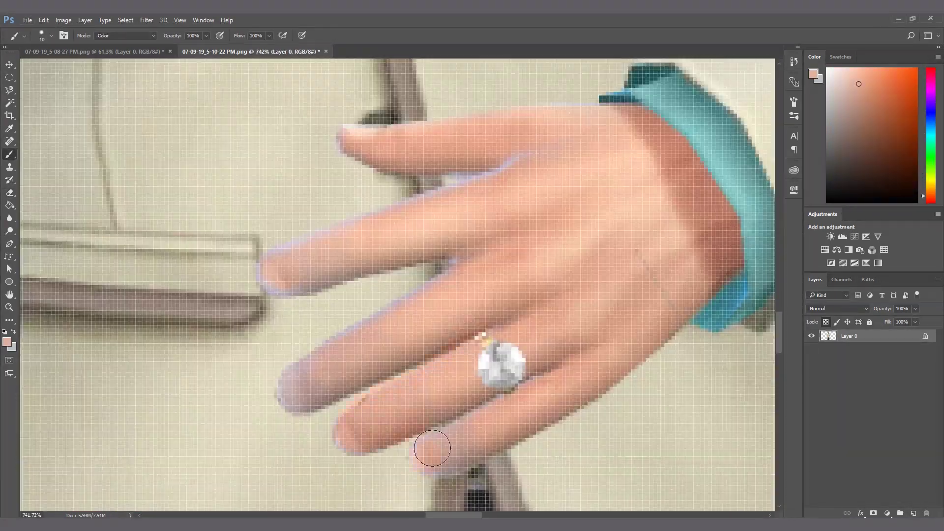
scroll(498, 152, down, 3)
scroll(498, 152, up, 3)
scroll(505, 166, down, 2)
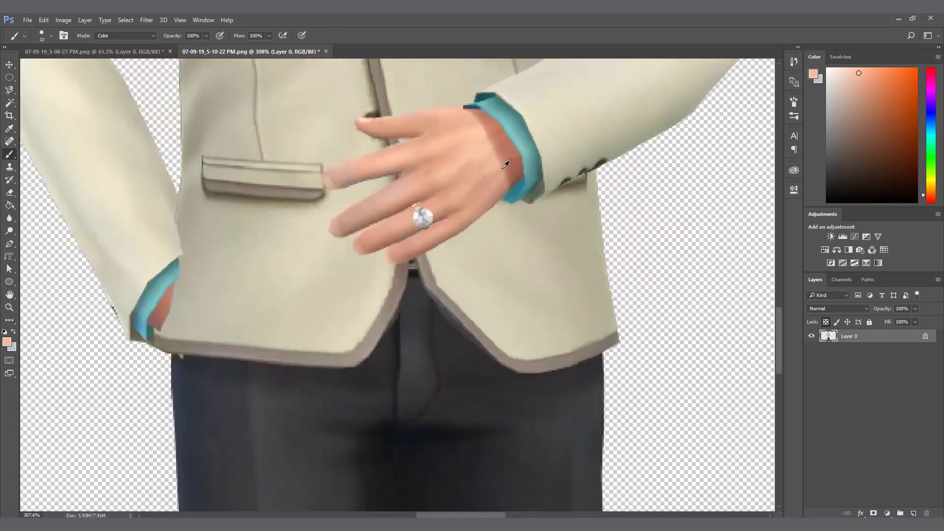
scroll(506, 165, up, 2)
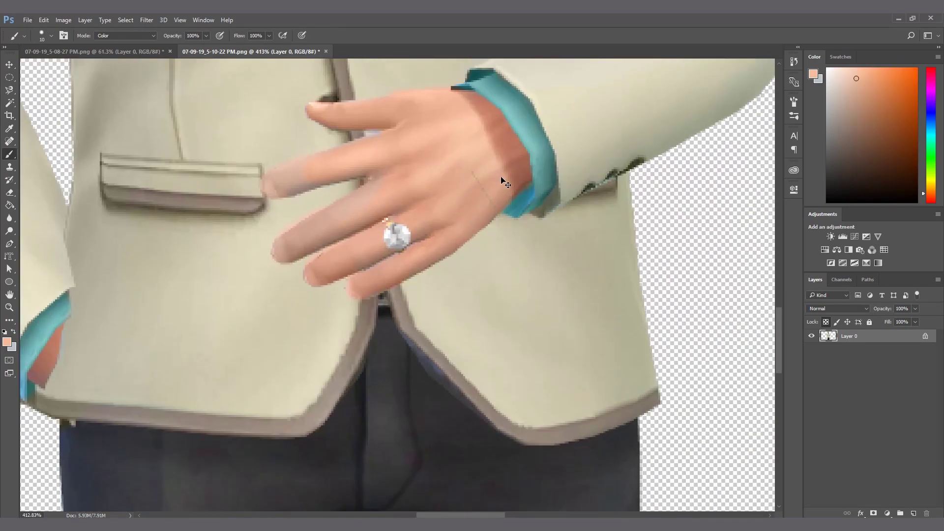
scroll(477, 257, up, 2)
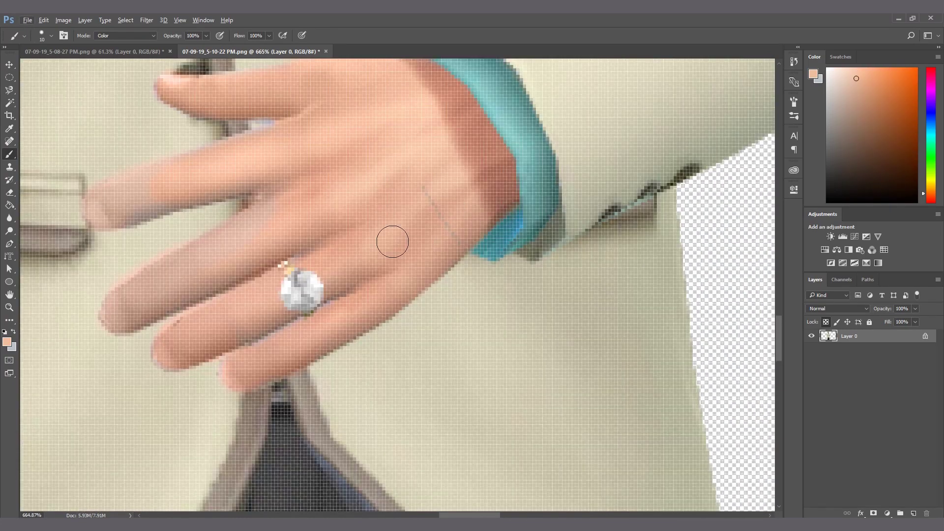
scroll(393, 242, down, 2)
key(j)
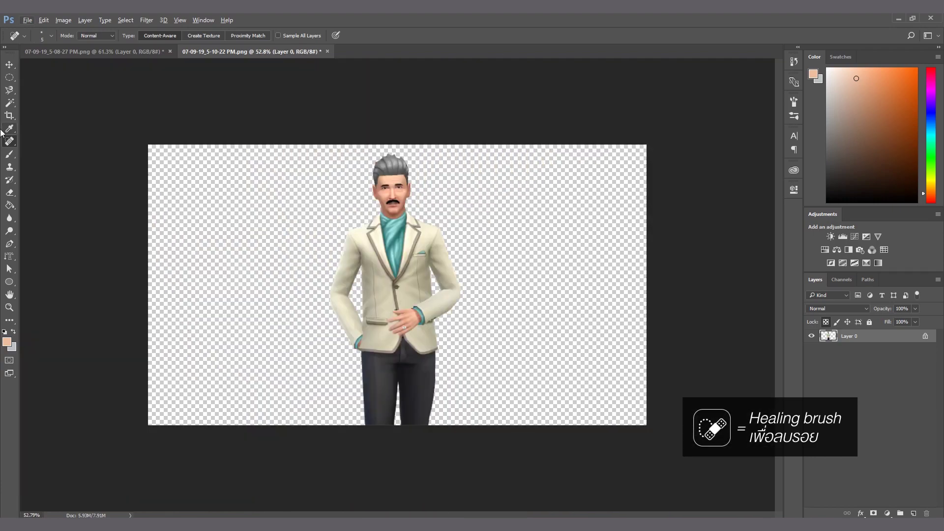
Step: Recolour the green fringe around the dark-haired male Sim's hair with a colour sampled from the hair
scroll(382, 178, up, 10)
drag(479, 443, 462, 237)
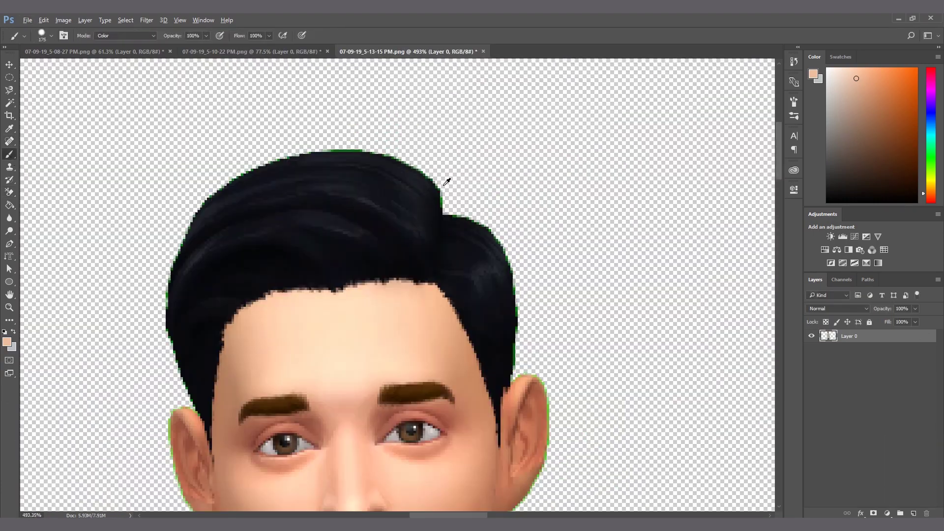
alt+click(366, 235)
drag(366, 234, 446, 443)
Step: Enlarge the brush to 35 px and recolour the grey jacket and its straight sleeve with sampled fabric colour
scroll(466, 319, down, 5)
key(bracketright)
key(bracketright)
key(bracketright)
key(bracketright)
key(bracketright)
alt+click(466, 318)
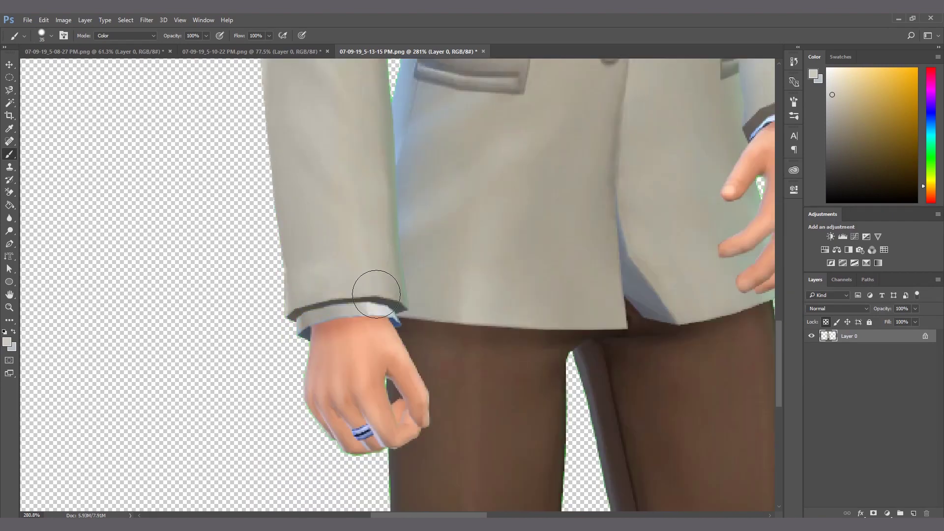
Step: Reduce the brush to 10 px and recolour the fringe on the lowered hand and brown trousers with colours sampled from each
scroll(377, 295, down, 5)
scroll(323, 309, up, 6)
key(bracketleft)
key(bracketleft)
key(bracketleft)
key(bracketleft)
key(bracketleft)
alt+click(323, 308)
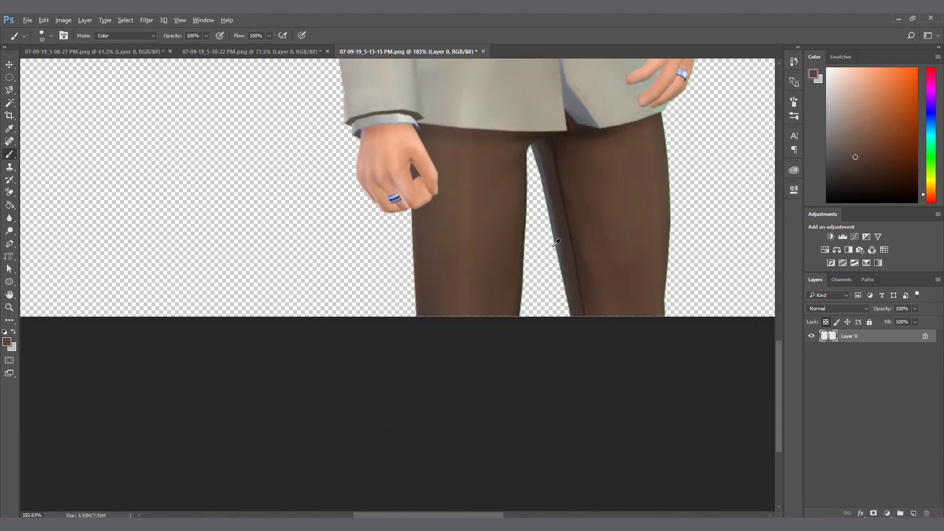
alt+click(557, 243)
scroll(557, 243, up, 4)
Step: Enlarge the brush to 25 px and recolour the jacket's other sleeve edge with sampled grey
scroll(438, 152, down, 4)
alt+click(438, 152)
key(bracketright)
key(bracketright)
key(bracketright)
scroll(434, 241, down, 4)
drag(434, 241, 445, 307)
scroll(510, 313, up, 6)
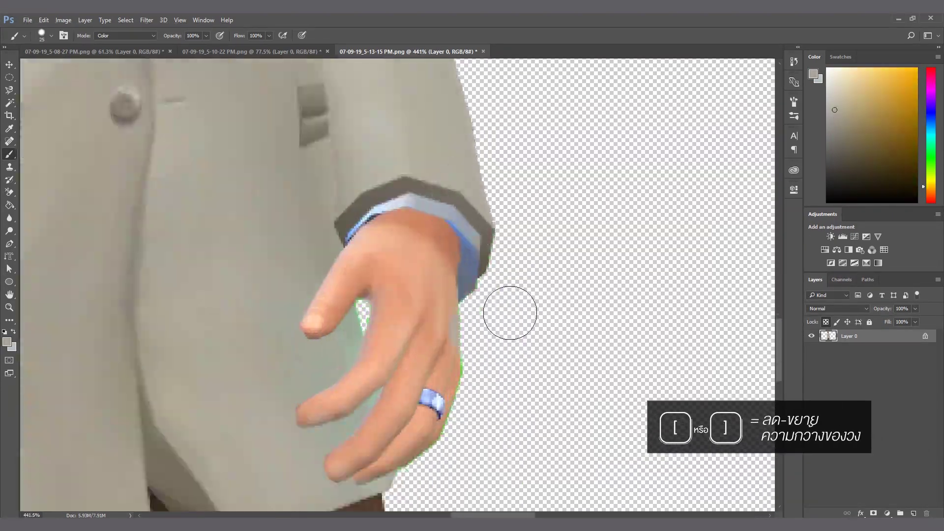
Step: Reduce the brush to 7 px and recolour the fringe on the bent arm's cuff and hand with colours sampled from each
drag(510, 313, 532, 272)
alt+click(455, 275)
alt+click(401, 270)
scroll(400, 270, up, 2)
key(bracketleft)
key(bracketleft)
key(bracketleft)
key(bracketleft)
key(bracketleft)
key(bracketleft)
scroll(396, 176, down, 8)
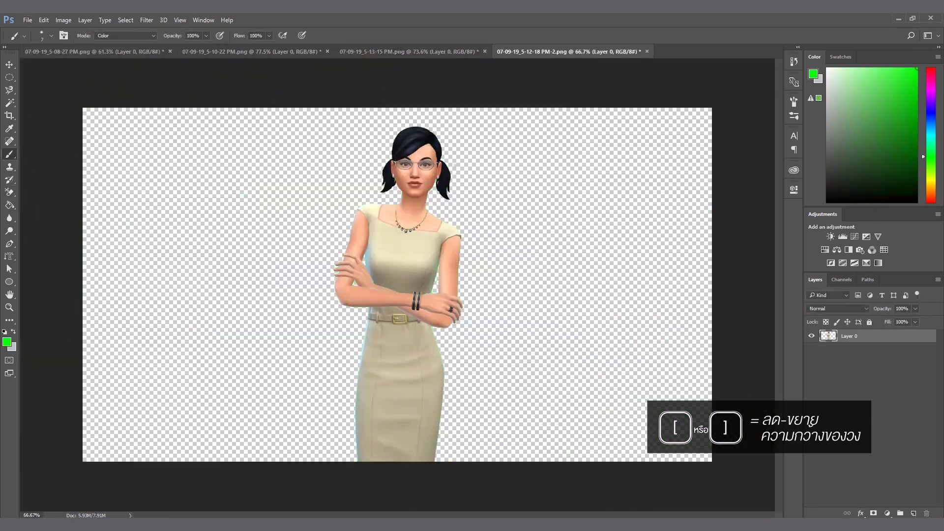
Step: Recolour the fringe around the face and ears of the Sim with glasses using sampled skin tones
scroll(423, 177, up, 8)
scroll(309, 282, down, 3)
alt+click(309, 282)
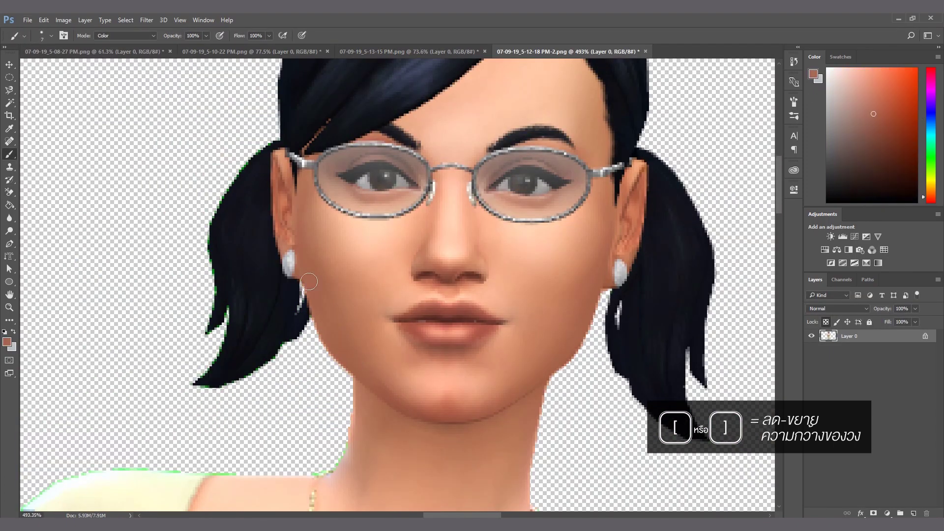
alt+click(309, 282)
Step: Enlarge the brush to 15 px and recolour the fringe on the shoulder, upper arm and folded hand with sampled colours
scroll(309, 282, down, 4)
key(bracketright)
key(bracketright)
key(bracketright)
key(bracketright)
alt+click(501, 340)
scroll(384, 445, down, 5)
alt+click(394, 363)
scroll(394, 362, down, 2)
alt+click(394, 362)
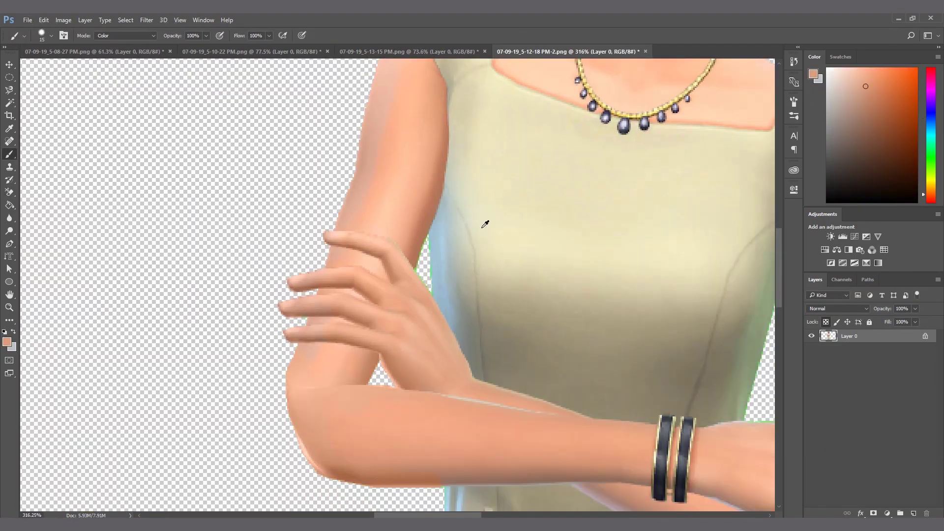
Step: Recolour the dress's bodice edge beside the upper arm with a larger brush and sampled fabric colour
alt+click(482, 228)
scroll(482, 227, up, 6)
key(bracketright)
key(bracketright)
drag(428, 265, 523, 215)
Step: Reduce the brush to 10 px and recolour the front forearm and elbow edges with sampled skin tone
key(bracketleft)
key(bracketleft)
key(bracketleft)
alt+click(419, 314)
scroll(412, 339, down, 6)
drag(481, 279, 482, 206)
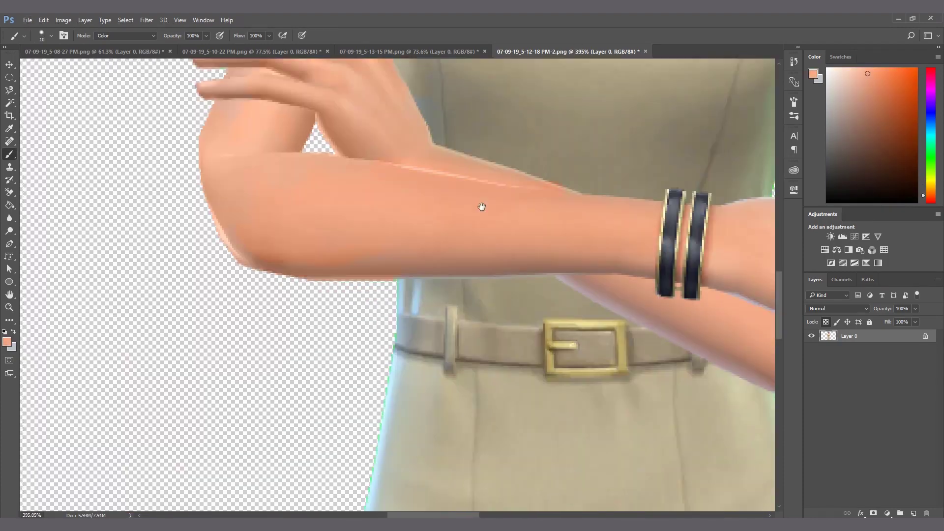
Step: Recolour both side edges of the beige skirt below the belt with a larger brush and sampled fabric colour
scroll(482, 207, down, 5)
alt+click(374, 334)
key(bracketright)
key(bracketright)
key(bracketright)
key(bracketright)
drag(359, 300, 354, 320)
drag(599, 340, 625, 443)
Step: Recolour the fringe along the front forearm, wrist and back of the hand with a smaller brush and sampled skin tones
scroll(615, 335, up, 5)
alt+click(430, 335)
alt+click(352, 227)
key(bracketleft)
key(bracketleft)
drag(437, 252, 510, 304)
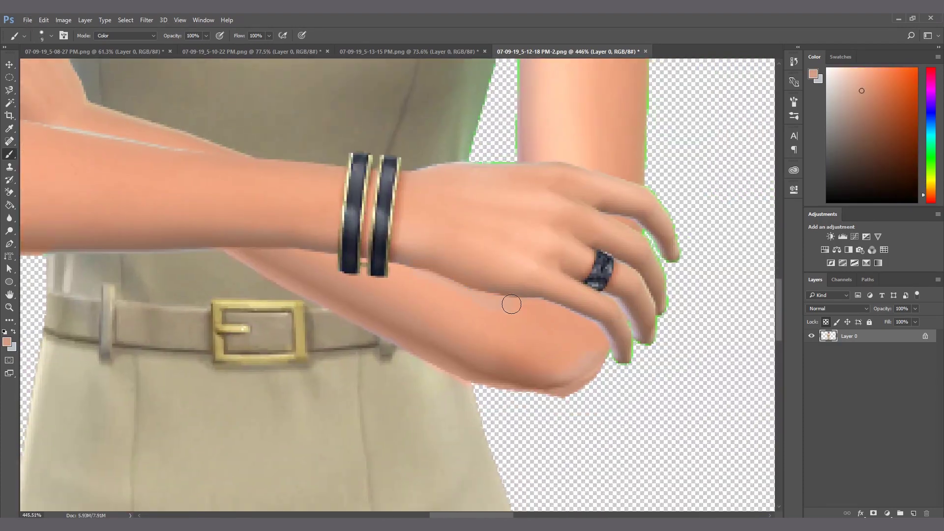
Step: Recolour the green fringe around the fingertips and the hanging arm with sampled skin tones
alt+click(674, 270)
scroll(659, 173, down, 5)
scroll(667, 268, up, 5)
alt+click(649, 209)
scroll(641, 129, down, 4)
Step: Recolour the dress's side edge beside the hanging arm with sampled fabric colour
alt+click(455, 256)
scroll(543, 210, up, 5)
drag(310, 422, 346, 316)
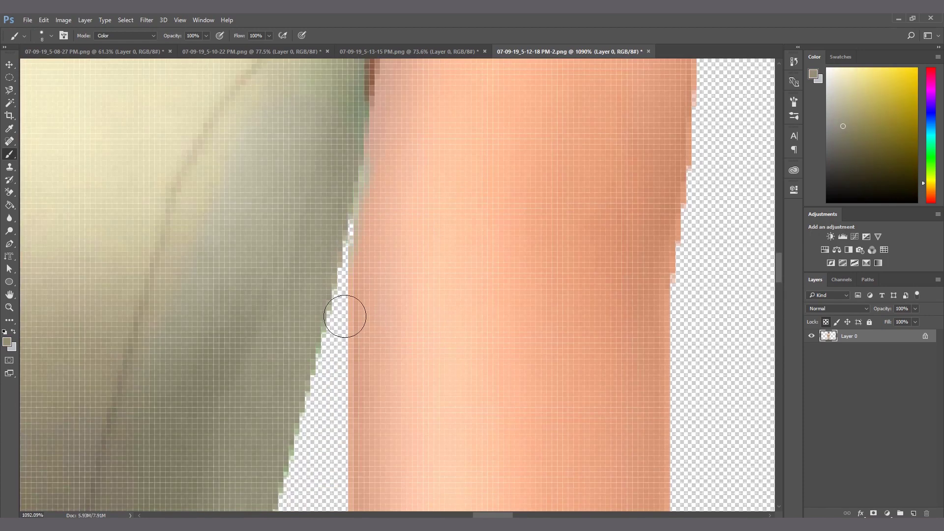
scroll(472, 264, down, 8)
alt+click(478, 208)
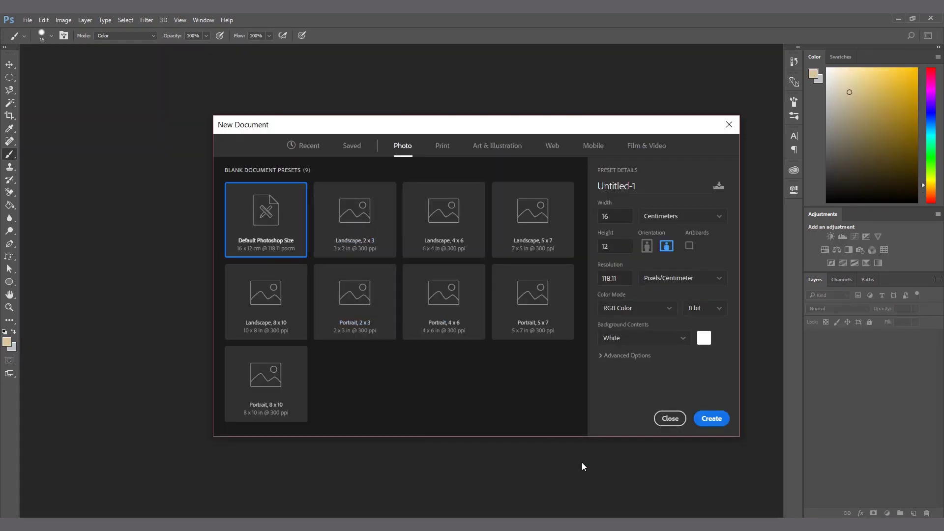
Step: Create a Landscape 4 x 6 photo document named รูปถ่ายครอบครัว with a custom off-white background
click(470, 238)
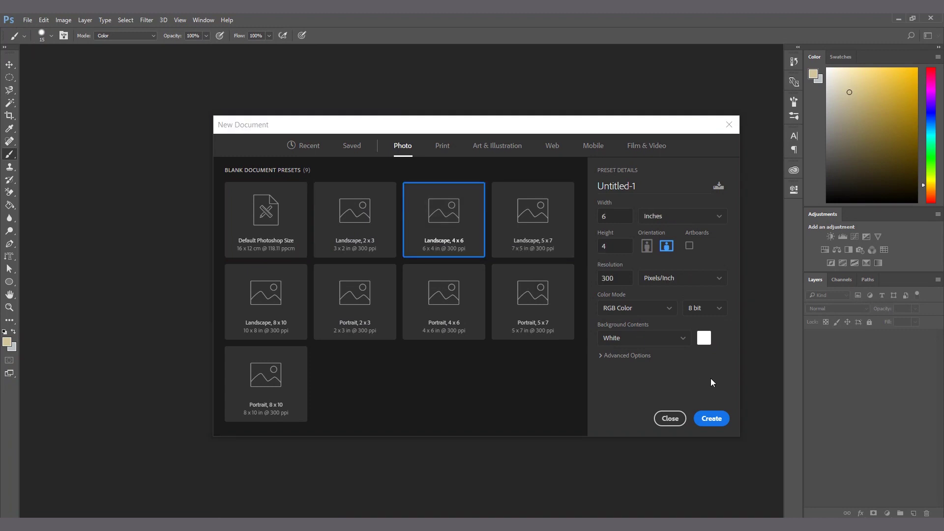
click(707, 339)
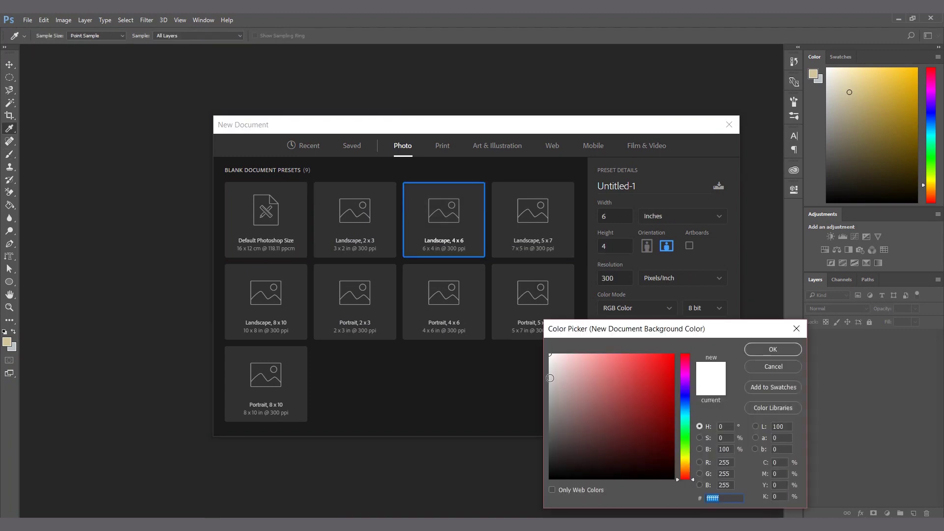
click(545, 361)
click(781, 350)
click(655, 185)
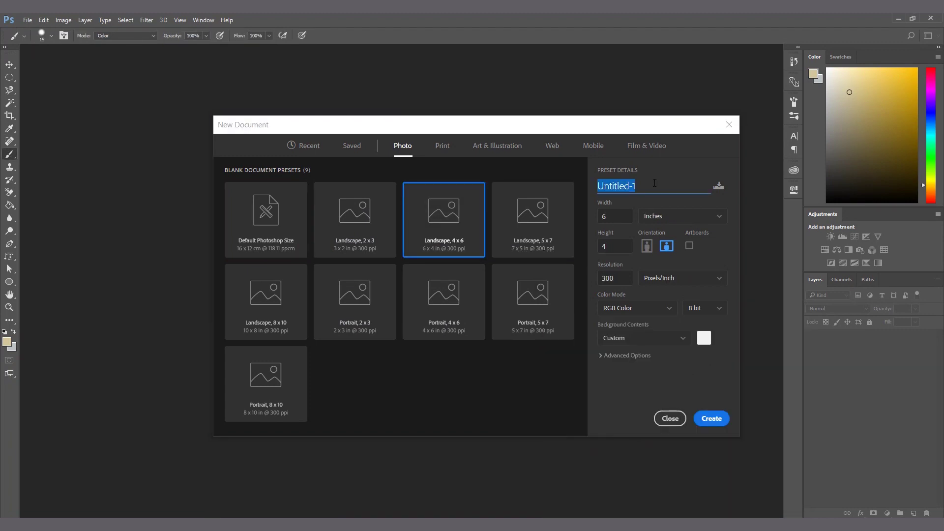
text(5)
text(ูปถ่ายครอบครัว)
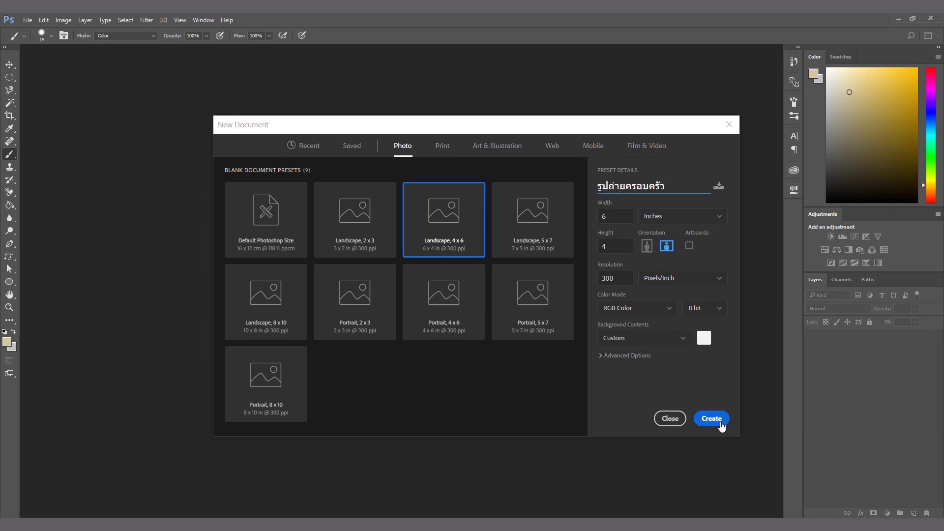
click(712, 419)
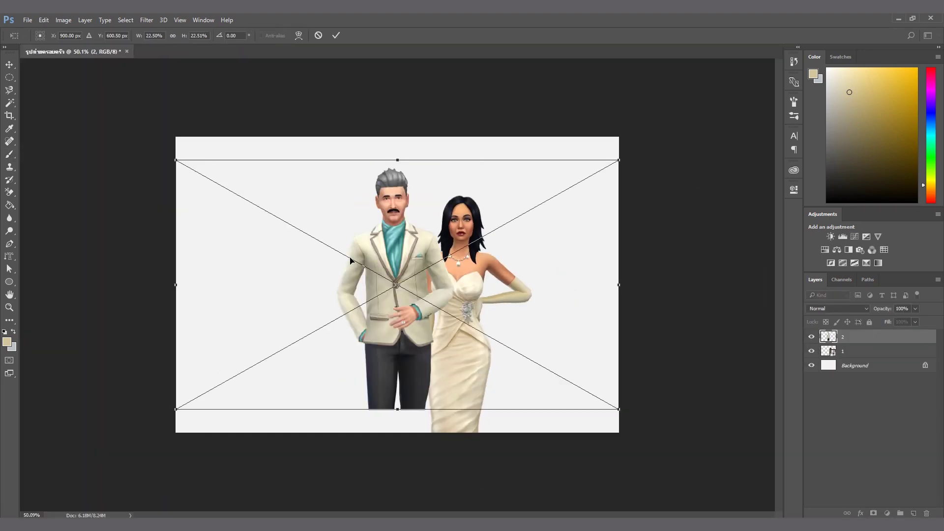
Step: Place the cut-out Sims side by side, with both men beside the woman in white and the pigtailed woman at the opposite end
drag(351, 258, 318, 289)
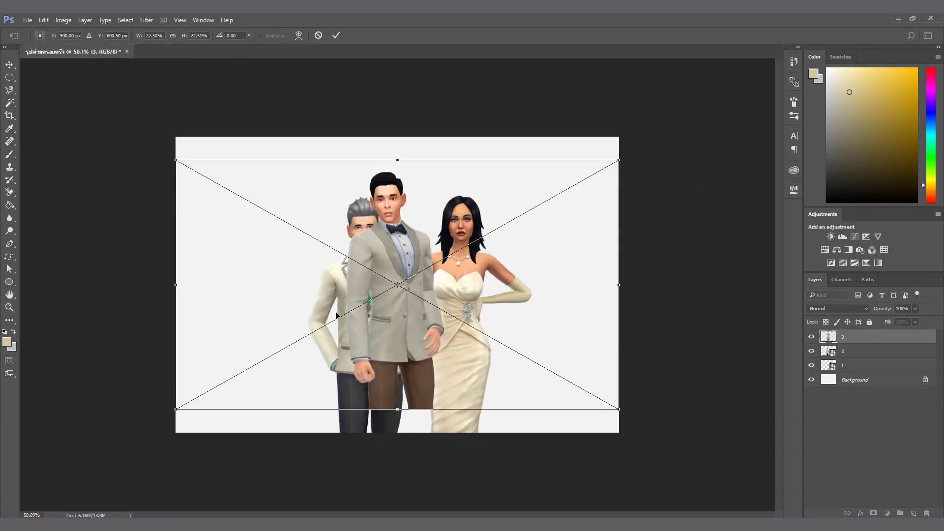
drag(367, 333, 259, 371)
key(Return)
drag(417, 251, 538, 298)
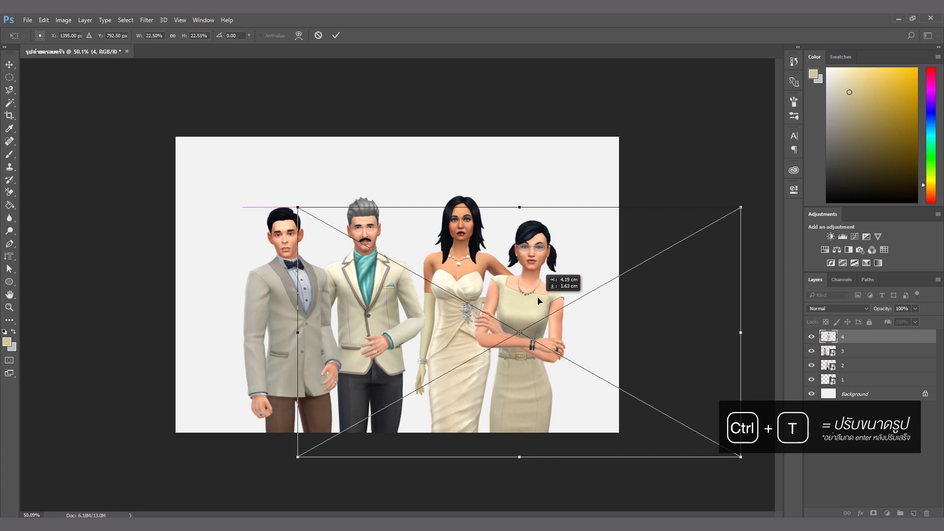
key(Return)
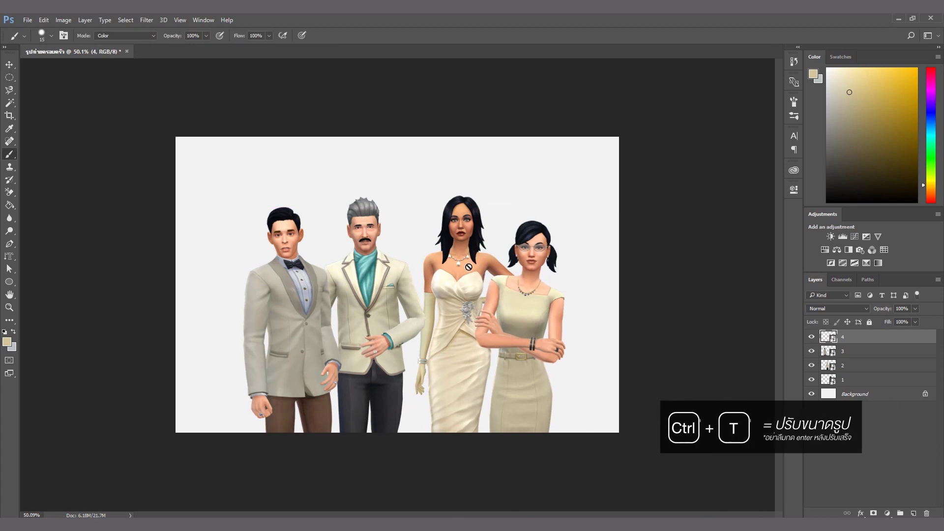
Step: Scale the grey-haired man on layer 2 up slightly to about 23.5%
click(847, 355)
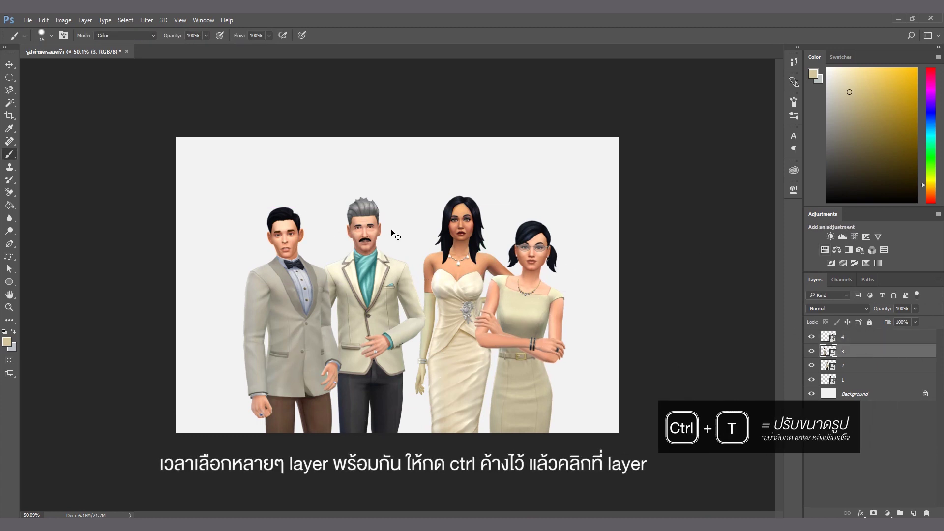
key(ctrl+t)
key(Return)
click(847, 365)
key(ctrl+t)
drag(596, 188, 604, 183)
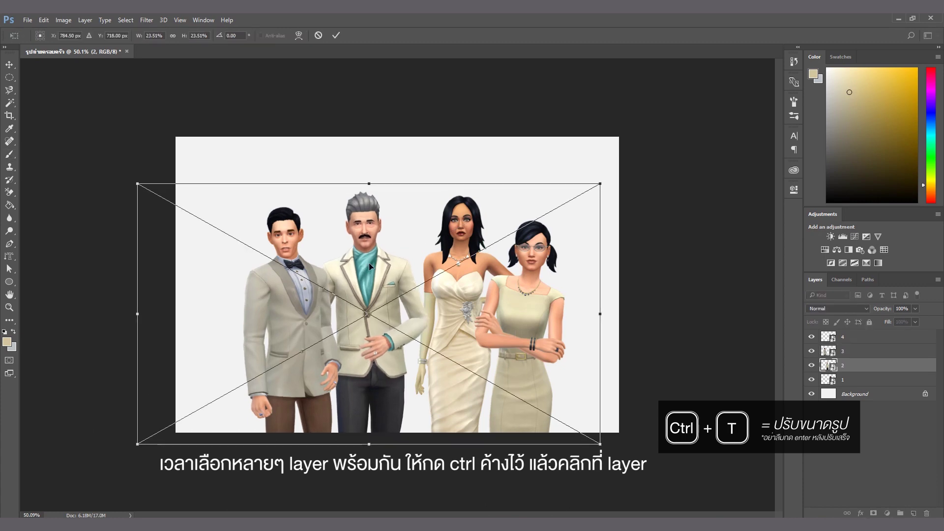
key(Return)
Step: Select layers 1 to 4 together, enlarge them to about 145% and shift the group down within the canvas
mouse_move(842, 353)
mouse_down()
mouse_move(859, 368)
mouse_move(856, 350)
mouse_up()
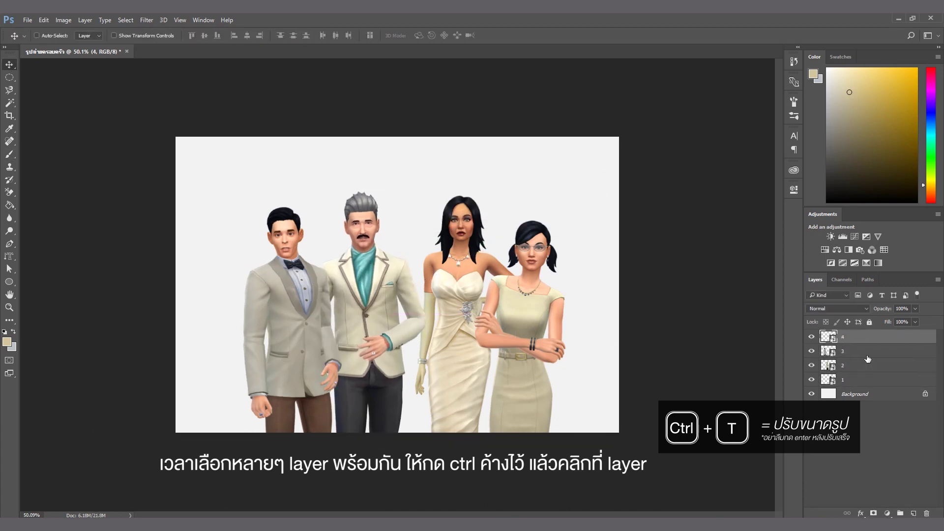
shift+click(868, 394)
ctrl+click(867, 394)
key(ctrl+t)
drag(566, 192, 638, 132)
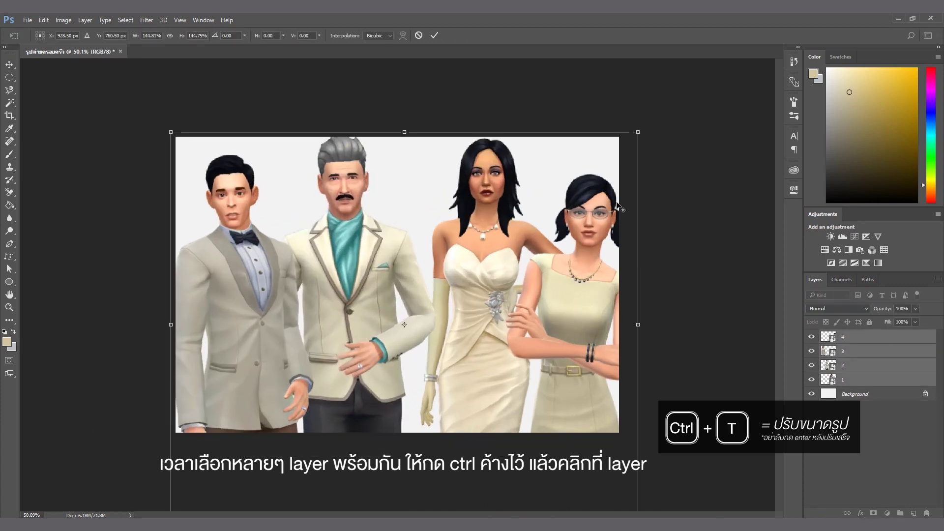
drag(617, 209, 617, 232)
key(Return)
Step: Move the woman in the white gown closer to the grey-haired man and place layer 1 above layer 2
right_click(481, 266)
click(500, 270)
drag(501, 272, 472, 272)
drag(866, 377, 866, 362)
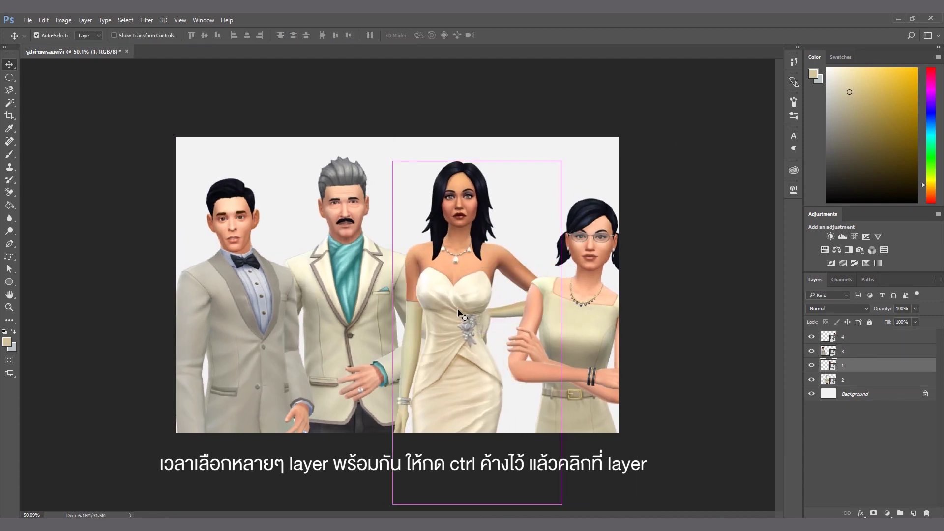
Step: Move the pigtailed woman and the grey-suited man inward to tighten the group
drag(582, 317, 529, 318)
drag(245, 294, 271, 293)
mouse_move(856, 351)
mouse_down()
mouse_move(856, 370)
mouse_move(856, 344)
mouse_up()
drag(855, 380, 856, 346)
drag(257, 308, 248, 307)
Step: Enlarge the woman in the white gown on layer 1 slightly and nudge her down
right_click(454, 283)
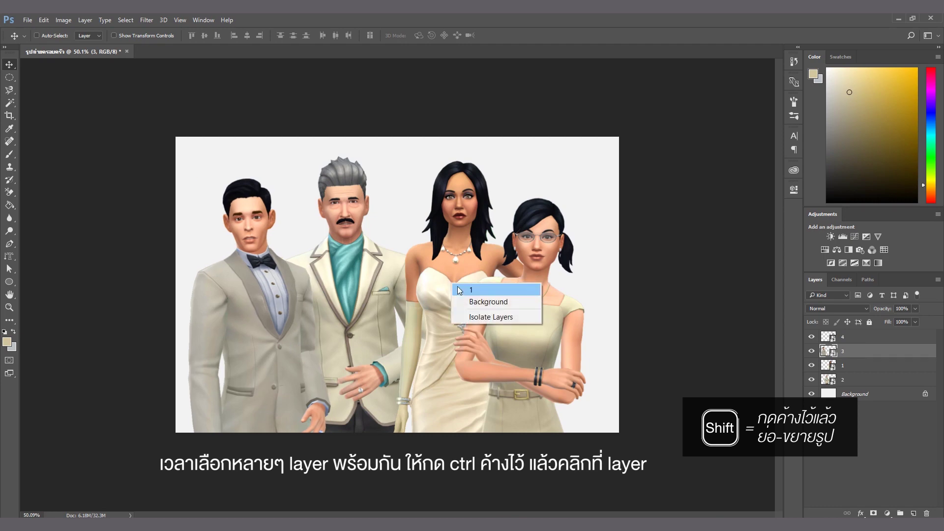
click(465, 289)
key(t)
key(ctrl+t)
drag(133, 505, 106, 527)
key(Return)
drag(457, 207, 456, 214)
scroll(456, 214, down, 2)
Step: Enlarge the pigtailed woman on layer 4 slightly and adjust her position in the group
right_click(526, 302)
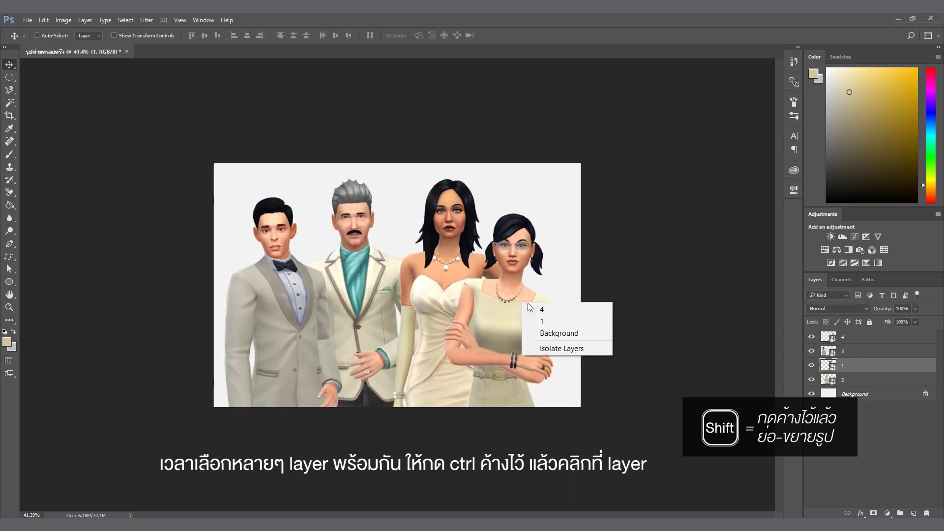
click(542, 309)
key(ctrl+t)
drag(238, 198, 232, 195)
key(ctrl+t)
drag(83, 161, 69, 153)
mouse_move(360, 257)
mouse_down()
mouse_move(354, 268)
mouse_move(362, 256)
mouse_up()
key(Return)
Step: Enlarge the grey-suited man on layer 3 and shift him slightly down toward the group
ctrl+click(283, 339)
key(ctrl+t)
drag(552, 480, 583, 499)
key(Return)
scroll(283, 339, down, 2)
key(ctrl+t)
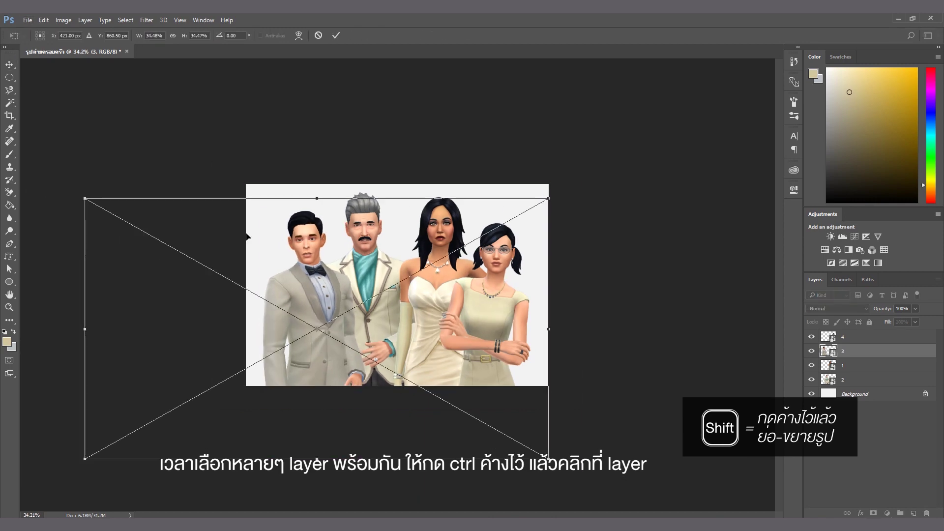
drag(87, 201, 63, 186)
drag(331, 289, 338, 295)
key(Return)
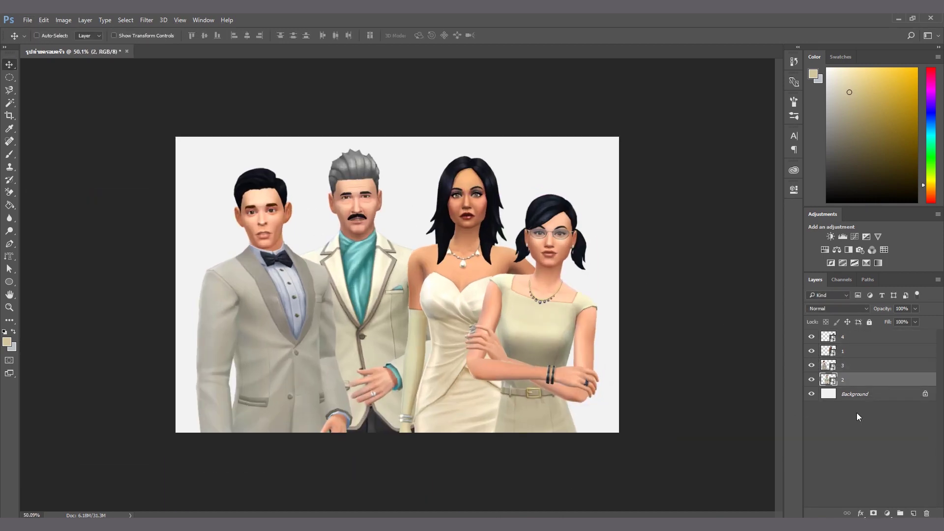
Step: Add a drop shadow to the grey-haired man's layer with 50% opacity and adjusted shadow settings
double_click(856, 382)
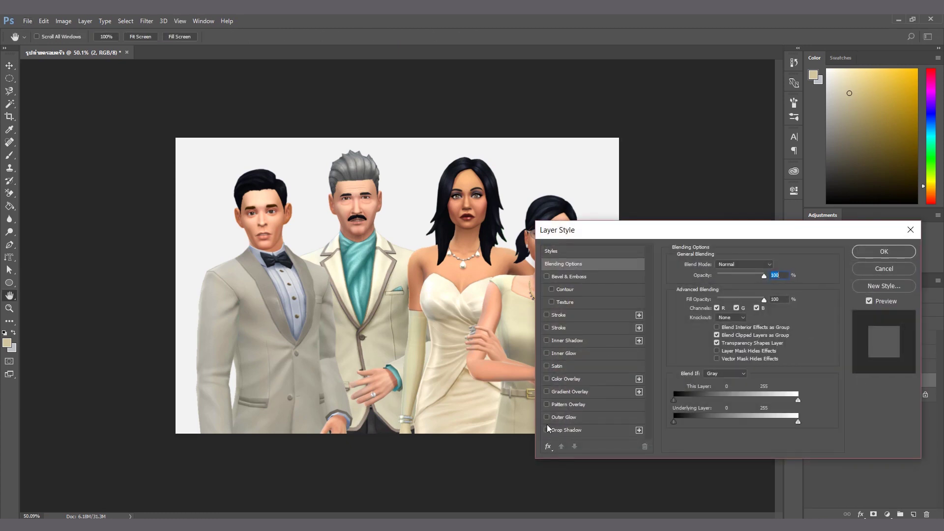
click(544, 428)
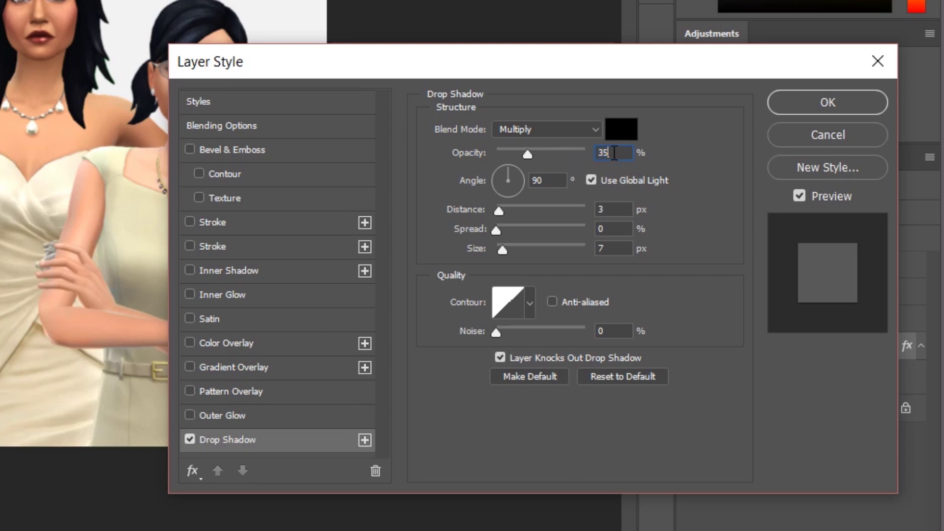
text(50)
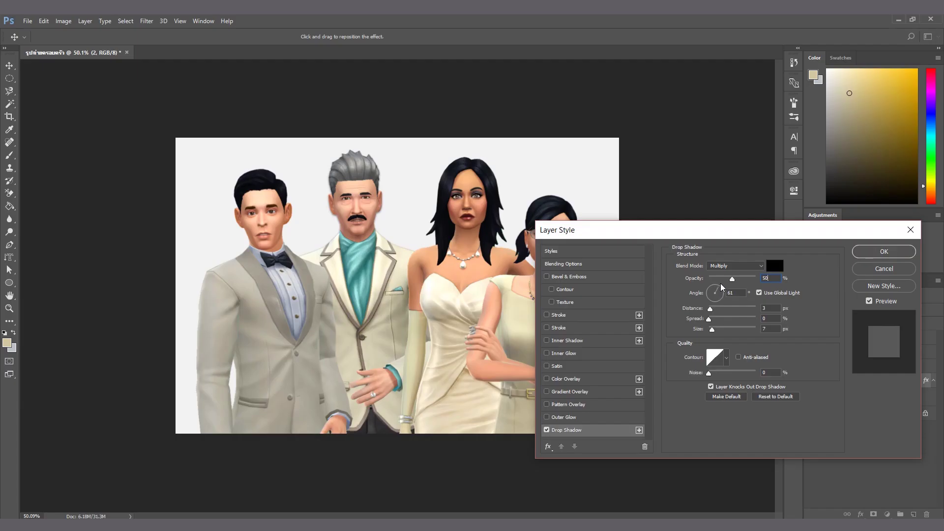
drag(710, 308, 715, 326)
click(881, 252)
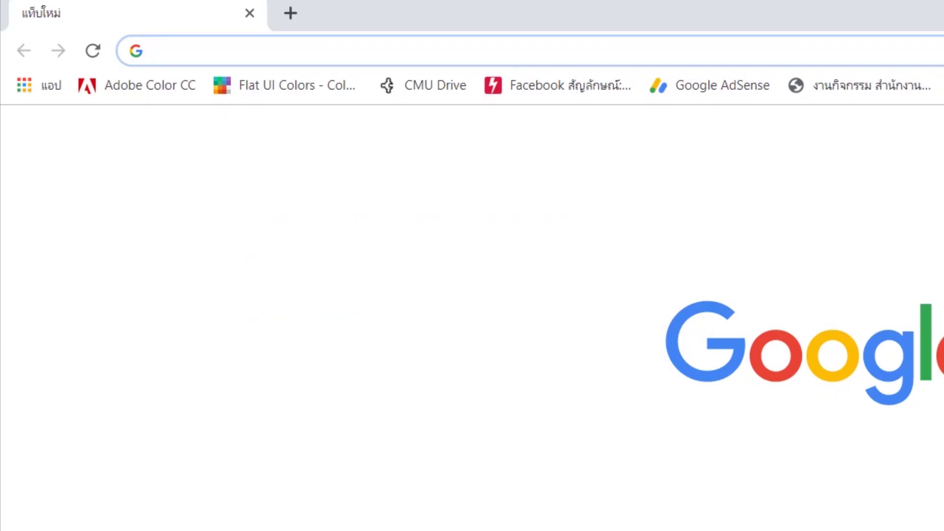
Step: Switch to the web browser and search Google for studio background images
text(studio background)
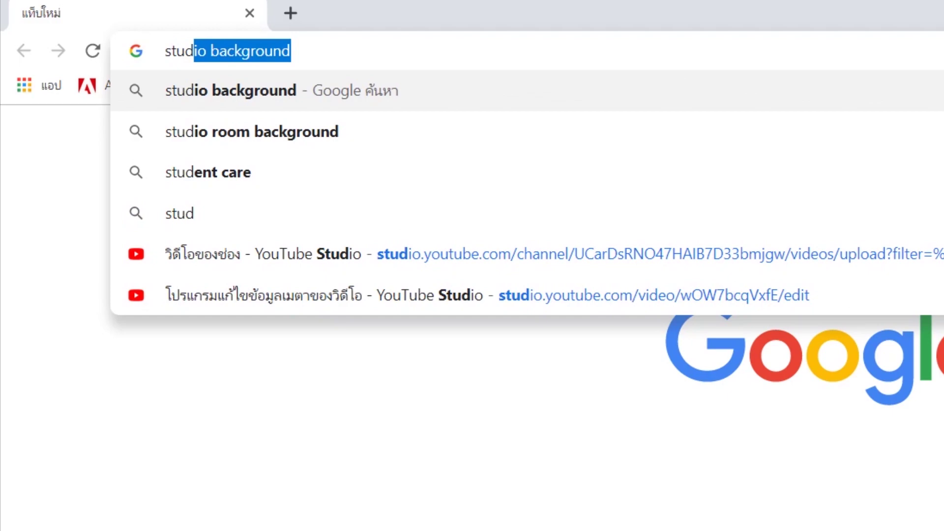
key(Down)
key(Return)
click(122, 379)
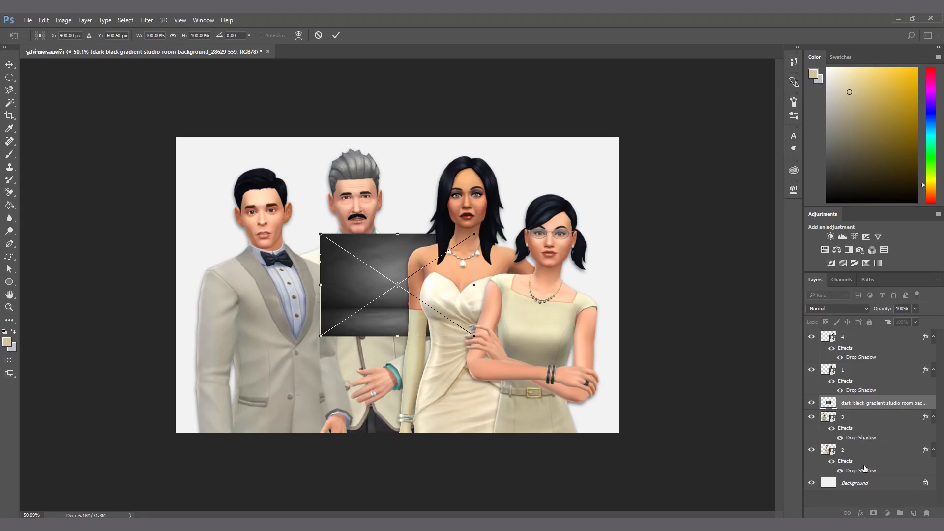
Step: Move the dark gradient studio image behind all the Sims and stretch it to cover the canvas
drag(865, 468, 865, 475)
drag(475, 234, 565, 211)
drag(485, 234, 424, 160)
drag(504, 249, 620, 249)
drag(394, 361, 394, 458)
Step: Scale the gray studio backdrop behind the Sims so that it fills the canvas
drag(620, 137, 678, 97)
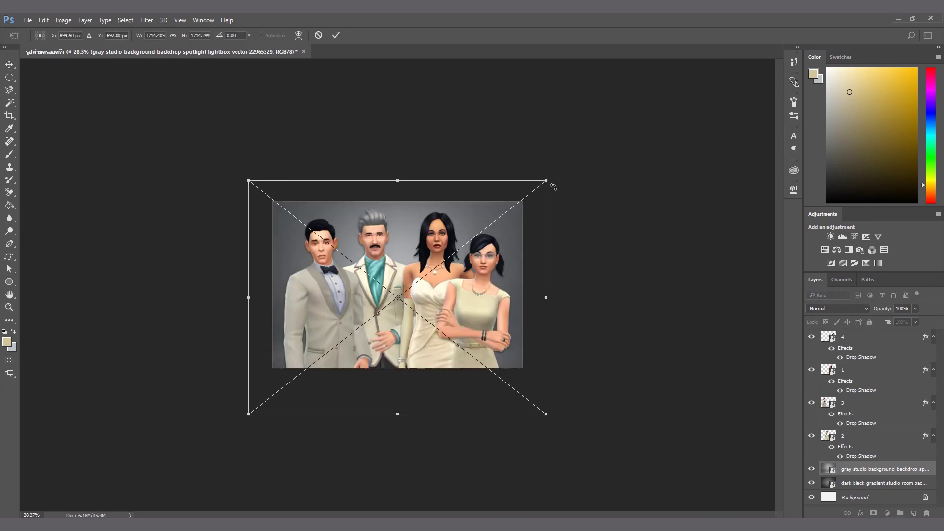
drag(553, 179, 519, 227)
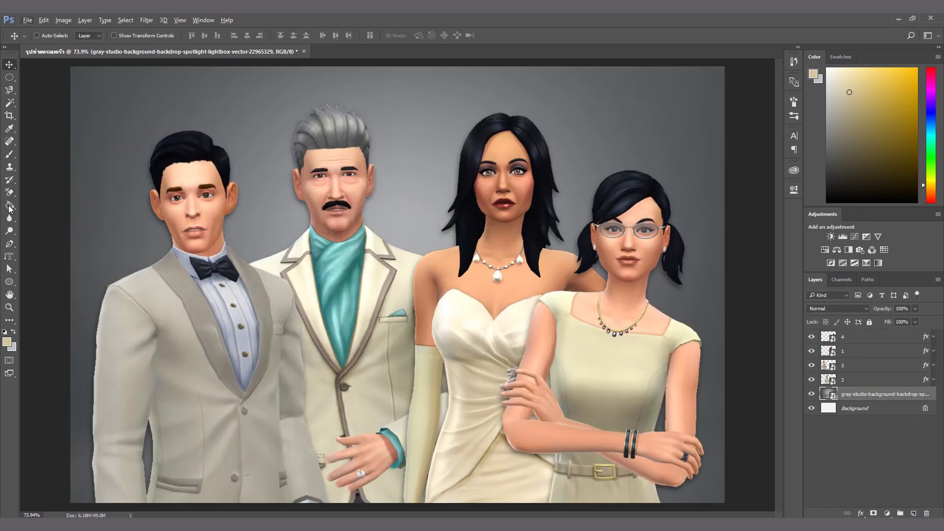
Step: Select layer 4 and set up the Eraser tool with a 20 px brush and a harder tip
right_click(10, 196)
click(52, 192)
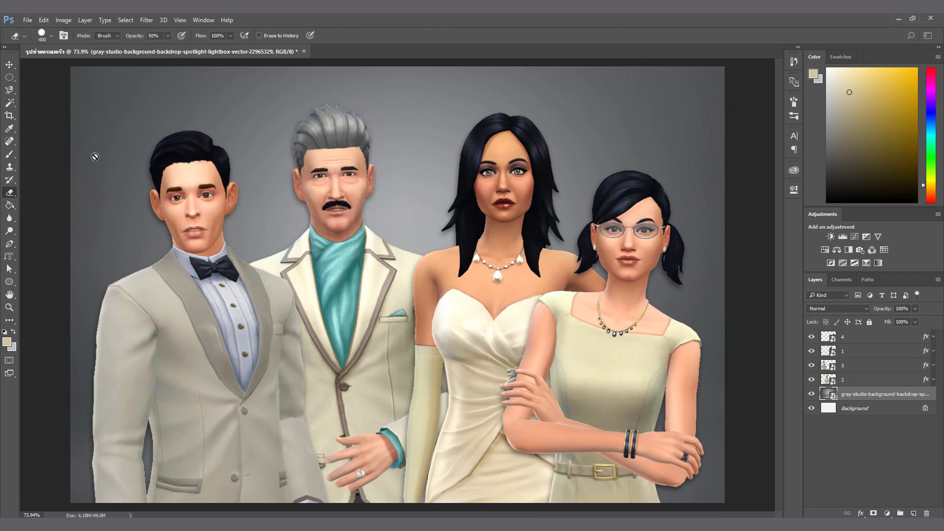
key(alt+period)
click(52, 36)
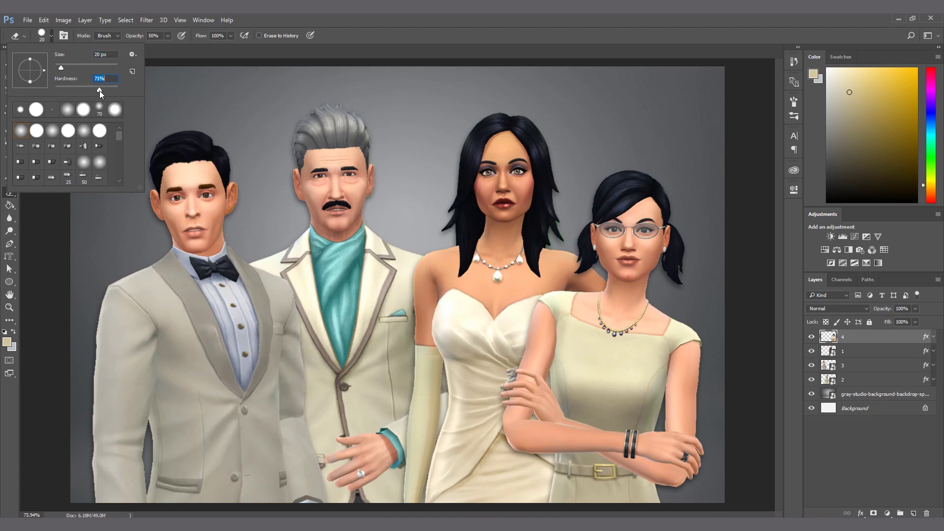
click(185, 52)
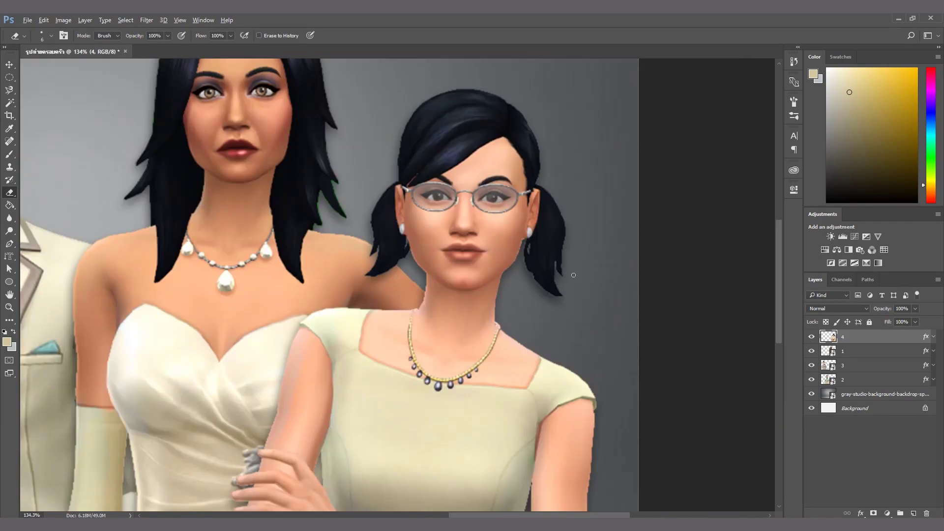
Step: Erase the leftover edge pixels along the outer side of the woman's pigtail on layer 4 with a small eraser
scroll(551, 246, up, 5)
key(bracketleft)
key(bracketleft)
key(bracketleft)
scroll(426, 270, down, 4)
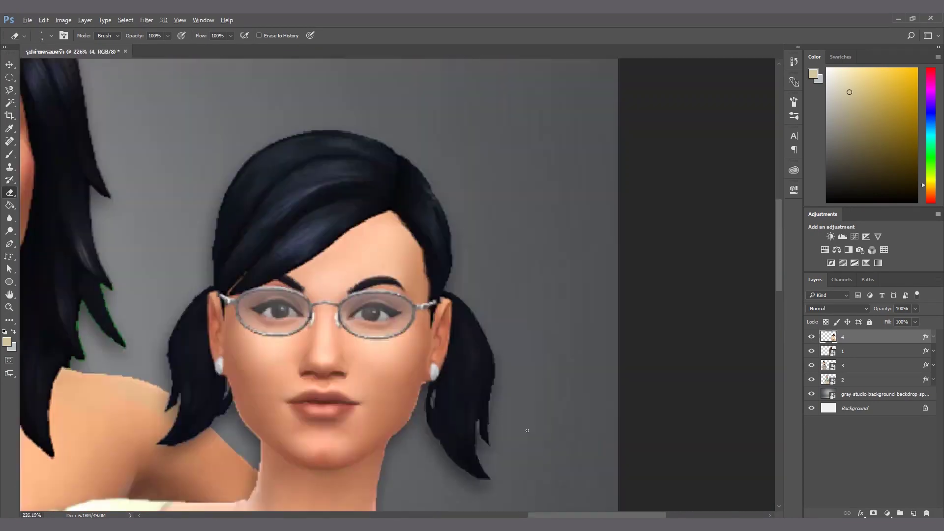
scroll(521, 393, up, 5)
scroll(571, 357, down, 5)
scroll(637, 389, up, 4)
key(bracketright)
scroll(480, 369, down, 4)
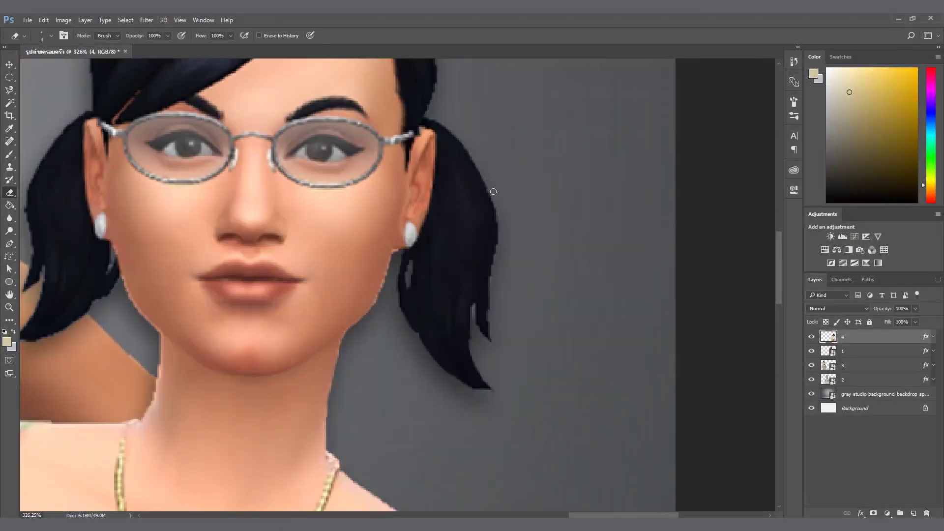
mouse_move(494, 192)
mouse_down()
mouse_move(528, 305)
mouse_move(496, 368)
mouse_up()
scroll(471, 221, up, 3)
Step: Erase the leftover edge pixels around the gray-haired man's hair, ear and jaw on layer 2 with a slightly larger eraser
scroll(514, 300, down, 6)
scroll(295, 197, up, 6)
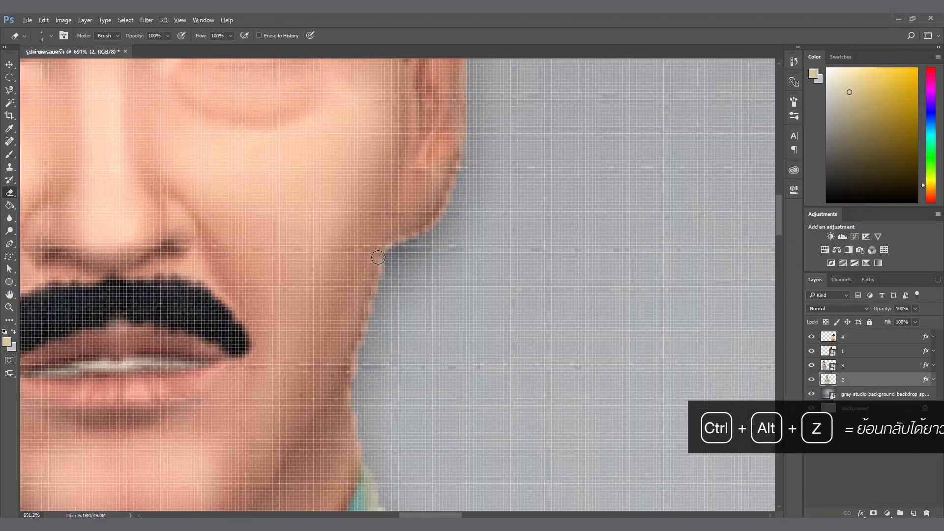
scroll(378, 257, down, 6)
scroll(368, 241, up, 6)
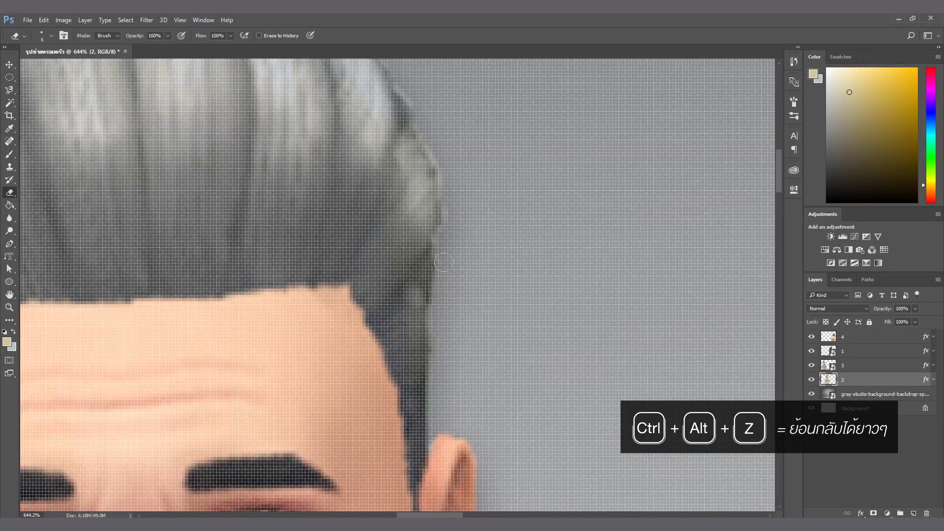
key(bracketright)
key(bracketright)
drag(368, 241, 539, 270)
drag(317, 412, 391, 99)
drag(344, 452, 334, 196)
Step: Choose another eraser tip, enlarge it slightly, and clean the edge of the gray-haired man's other ear, jaw and neck on layer 2
click(51, 35)
click(85, 91)
mouse_move(347, 317)
mouse_down()
mouse_move(301, 267)
mouse_move(255, 140)
mouse_up()
key(bracketright)
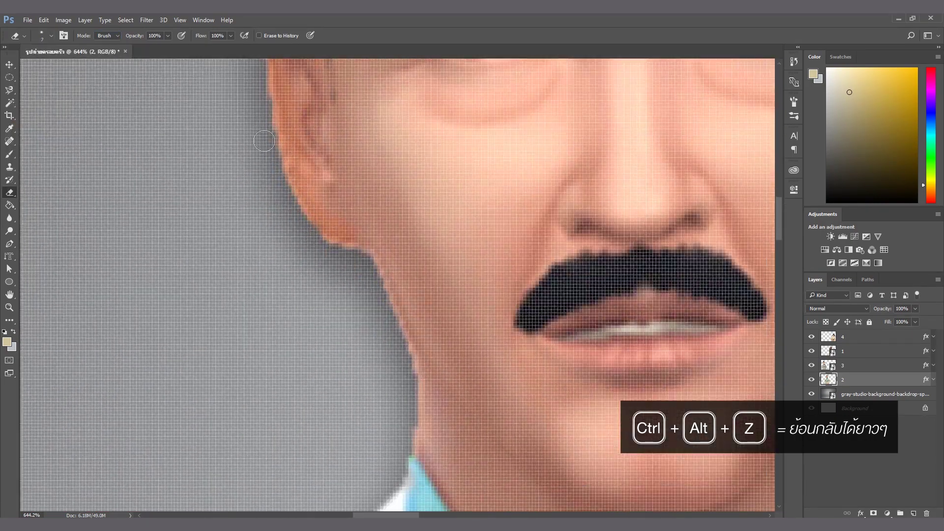
drag(261, 79, 404, 388)
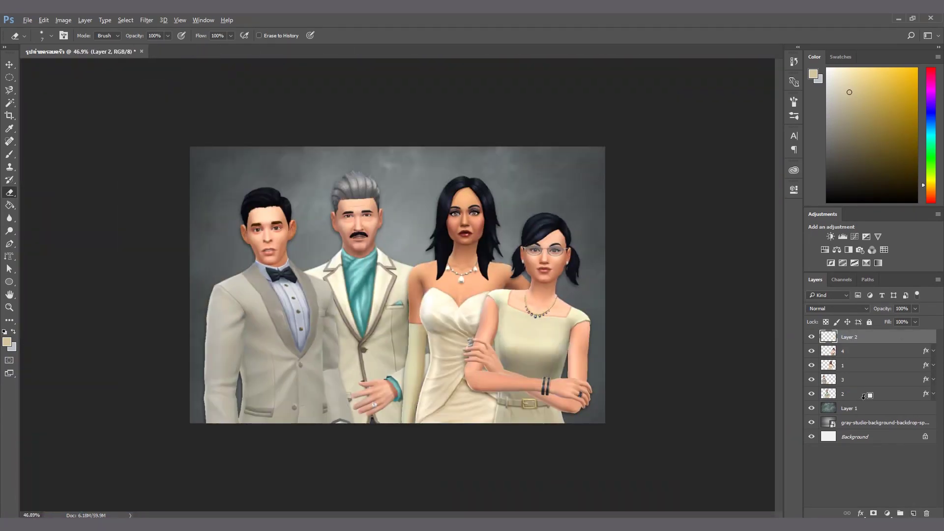
Step: Stamp all visible layers onto Layer 2 and slightly raise its Dehaze amount with the Camera Raw filter
key(ctrl+alt+shift+e)
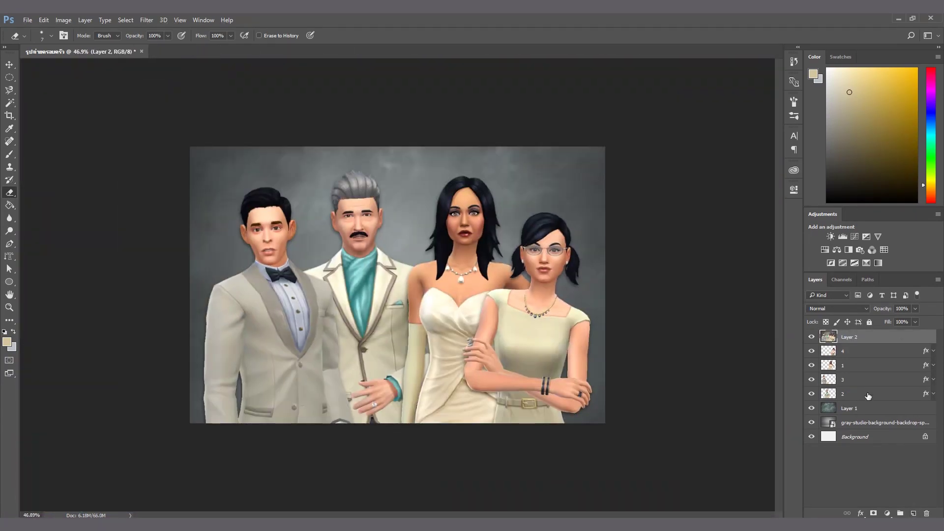
click(146, 20)
click(182, 91)
click(661, 124)
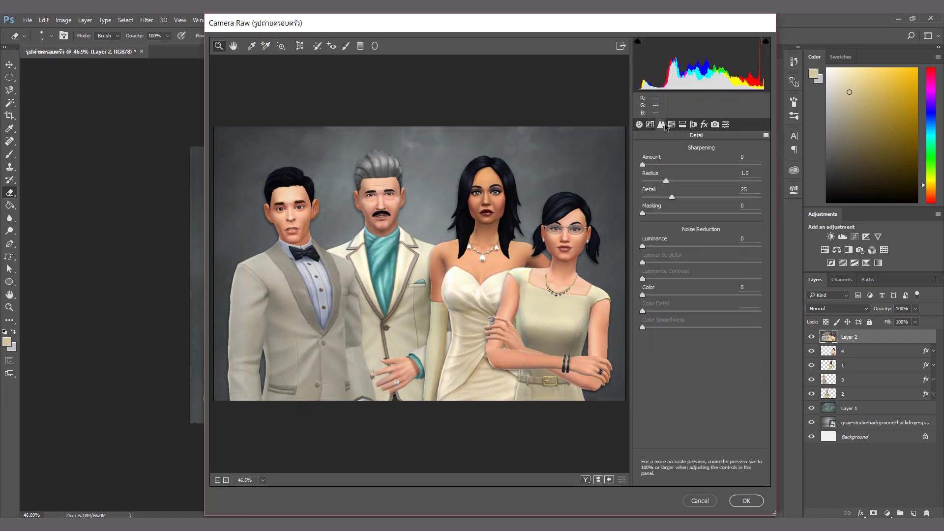
click(704, 124)
drag(702, 167, 710, 167)
Step: Set the lens vignetting amount to -37 with a midpoint of 0 and apply the Camera Raw filter
click(716, 125)
click(693, 124)
drag(702, 335, 643, 351)
drag(669, 336, 681, 336)
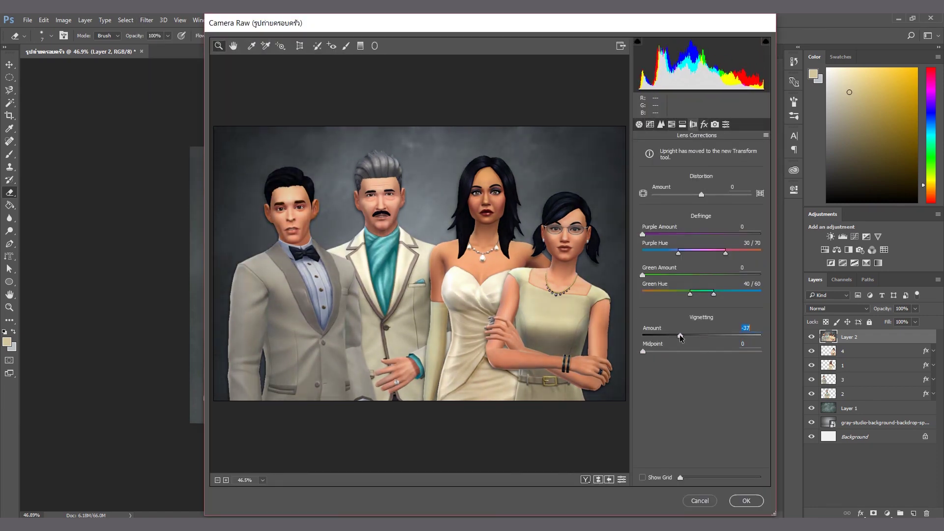
key(Return)
Step: Export the finished family portrait with Save for Web at 1800 x 1200 px
key(ctrl+alt+shift+s)
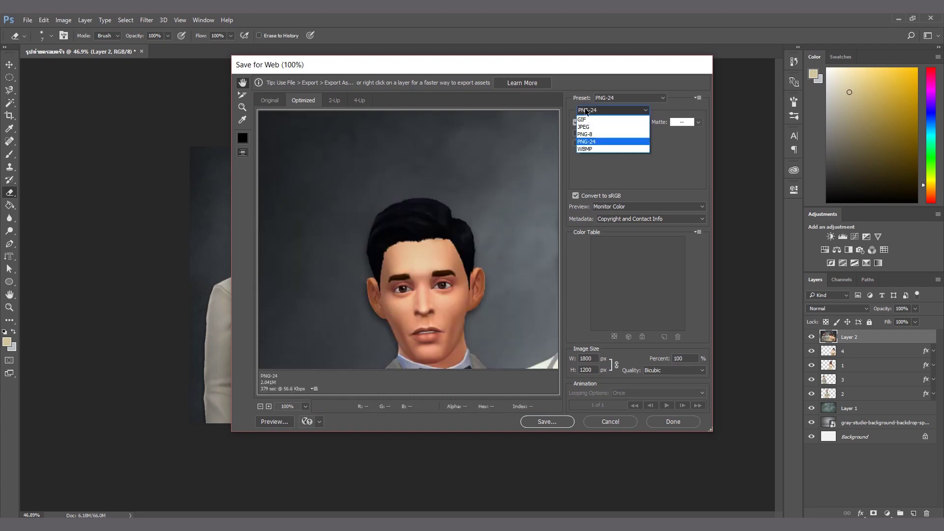
key(Return)
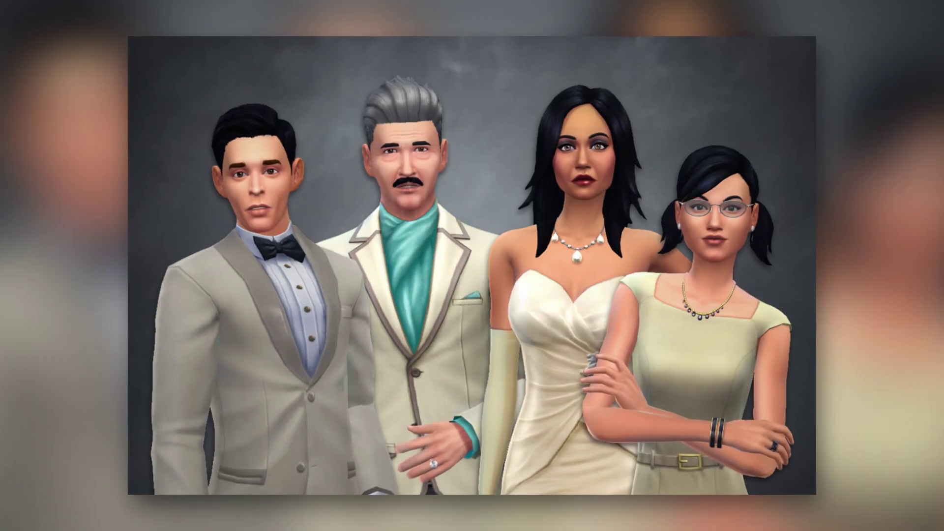